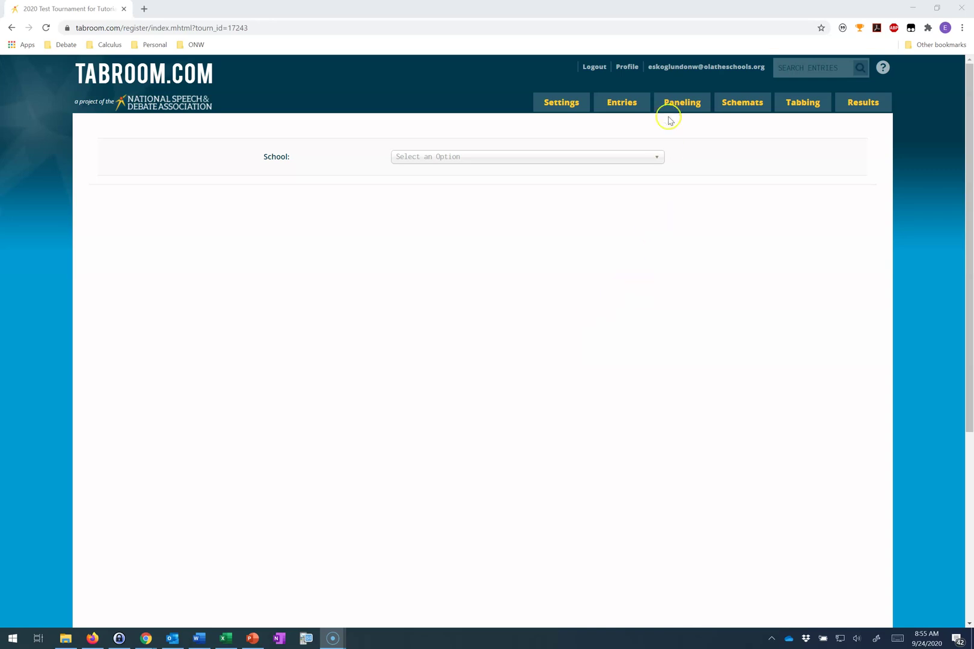
Open the Test Tournament for Tutorials from the account page and look through its list of schools
{"action": "left_click", "coordinate": [675, 67]}
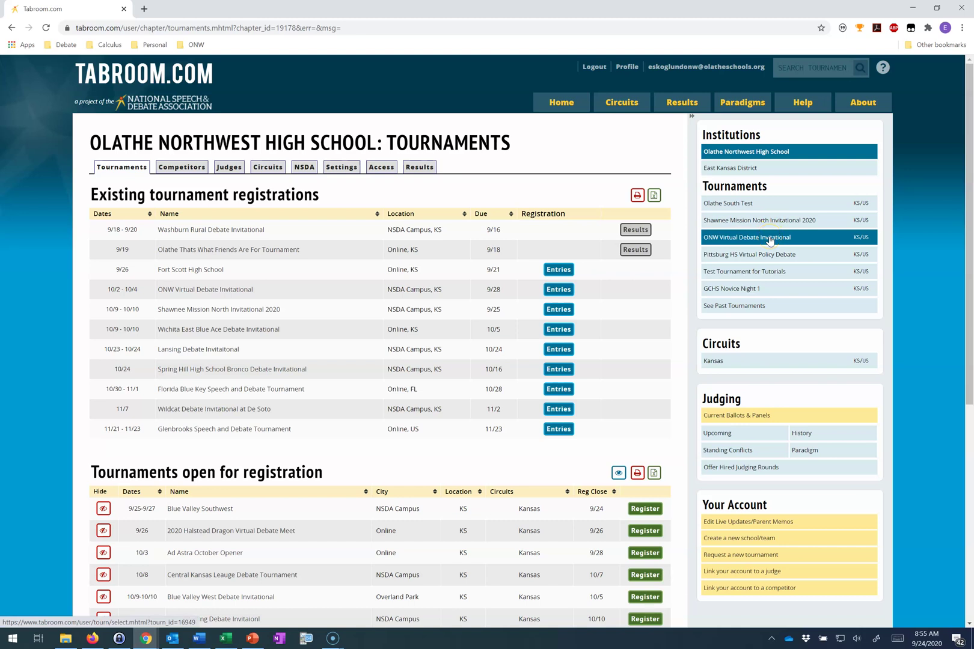
{"action": "left_click", "coordinate": [764, 274]}
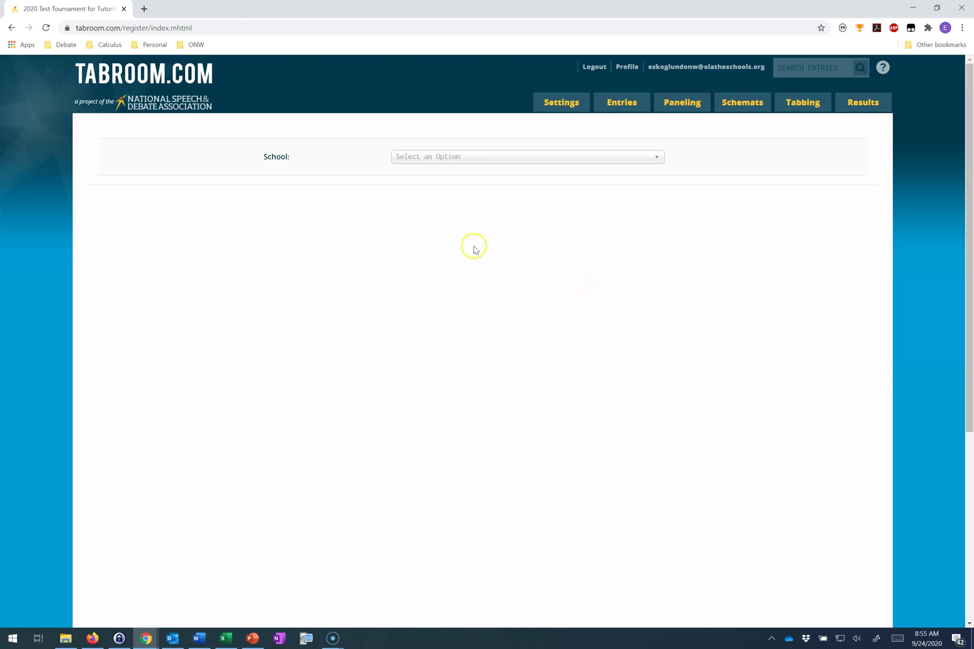
{"action": "left_click", "coordinate": [469, 157]}
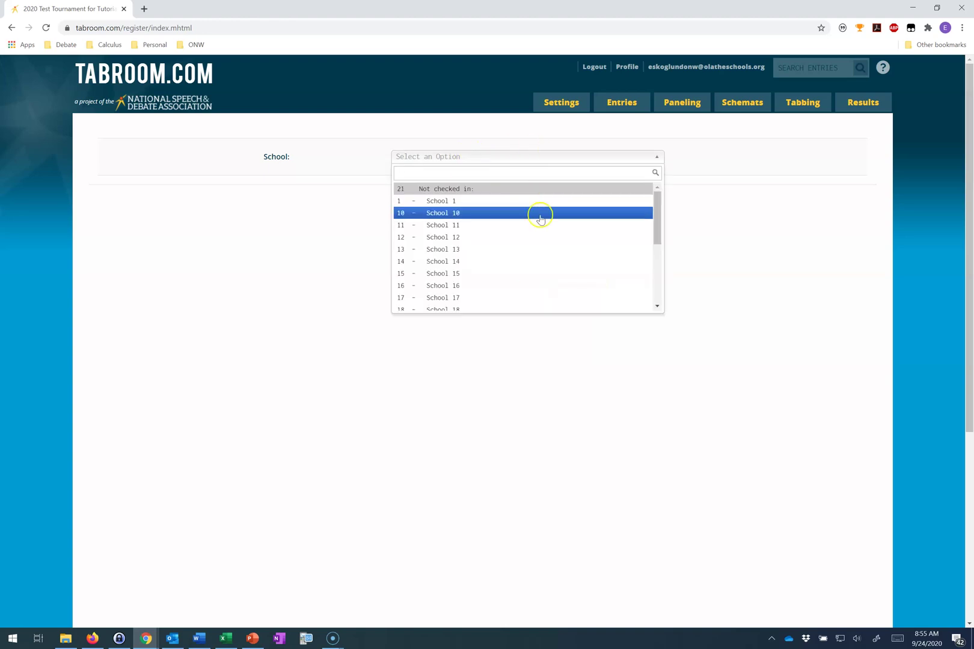
{"action": "scroll", "coordinate": [545, 283], "scroll_direction": "down", "scroll_amount": 1}
{"action": "scroll", "coordinate": [549, 274], "scroll_direction": "up", "scroll_amount": 5}
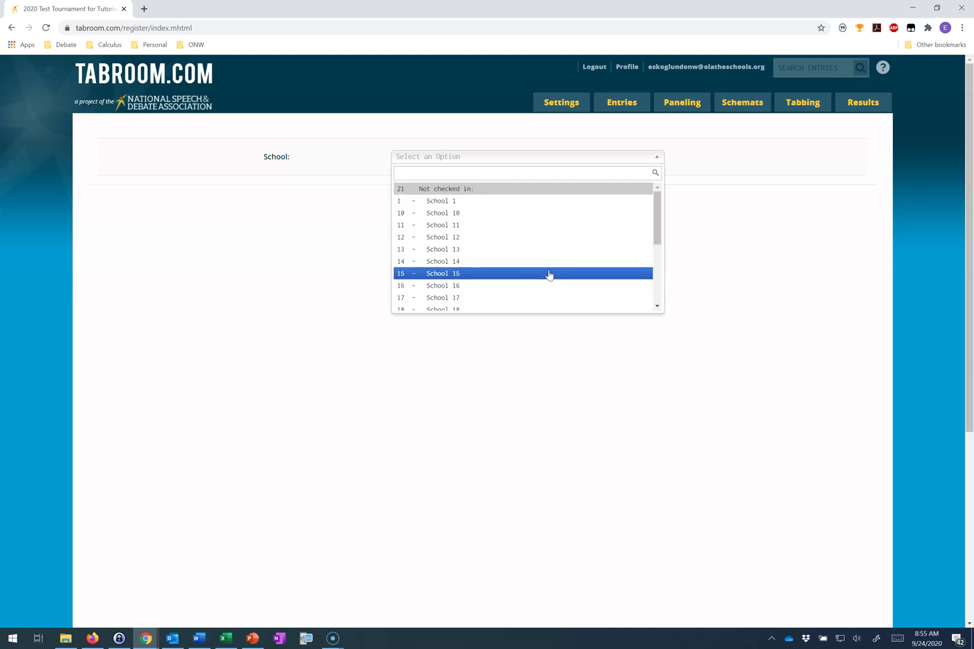
{"action": "left_click", "coordinate": [717, 239]}
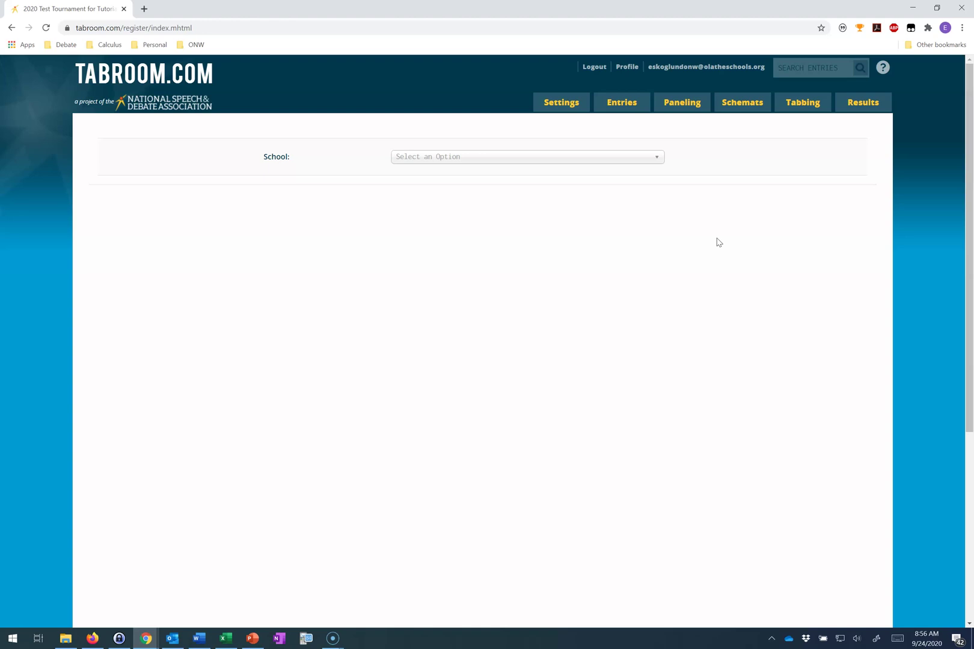
Open the tournament's entries overview by event and dismiss the incoming e-mail notification
{"action": "left_click", "coordinate": [628, 112]}
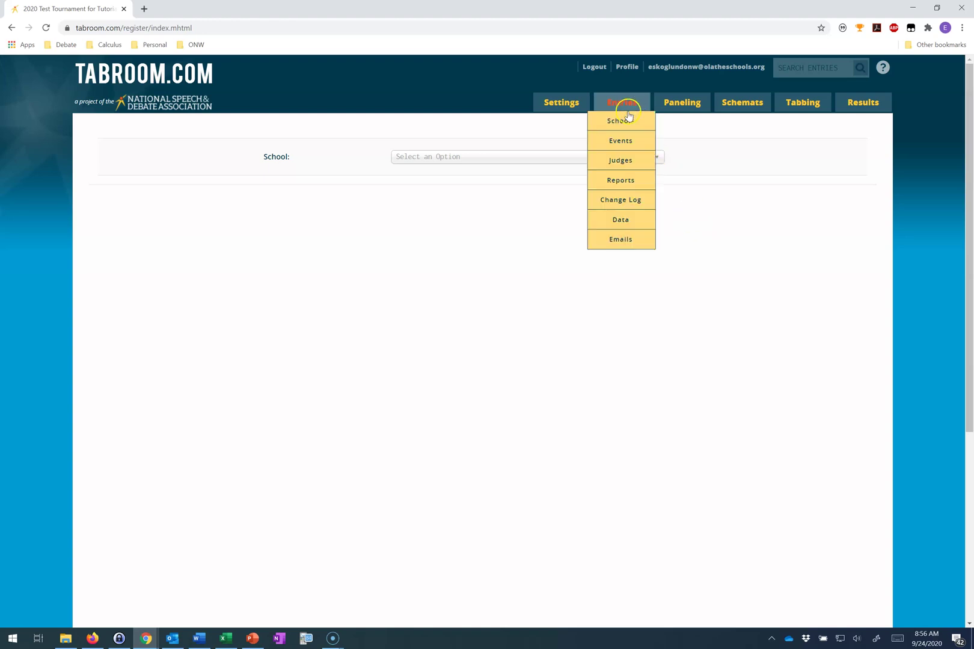
{"action": "left_click", "coordinate": [629, 145]}
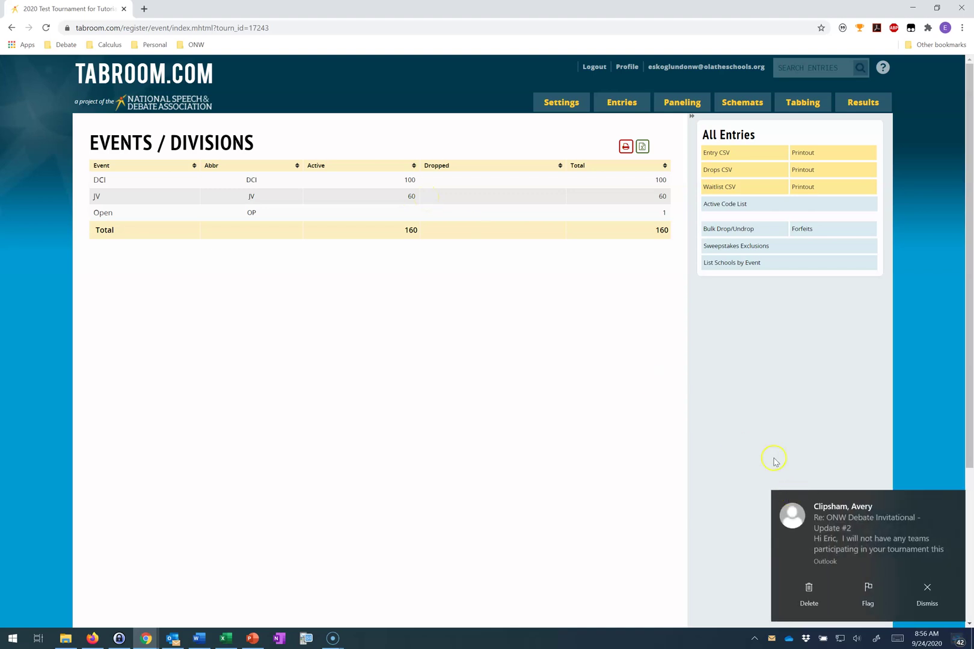
{"action": "left_click", "coordinate": [952, 502]}
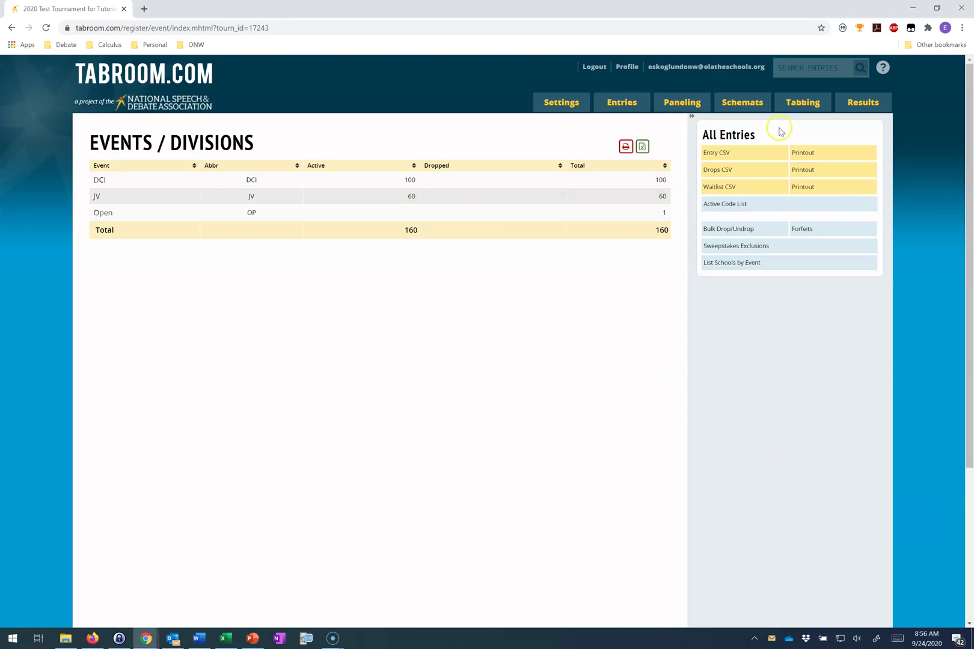
Open the Round 1 schematic of the JV division
{"action": "mouse_move", "coordinate": [747, 113]}
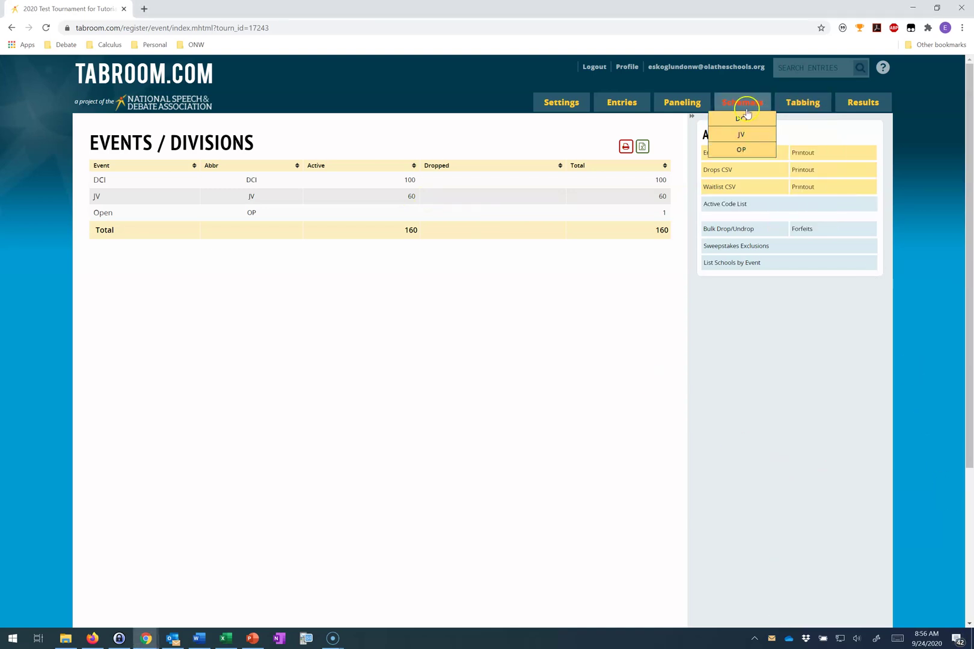
{"action": "left_click", "coordinate": [748, 139]}
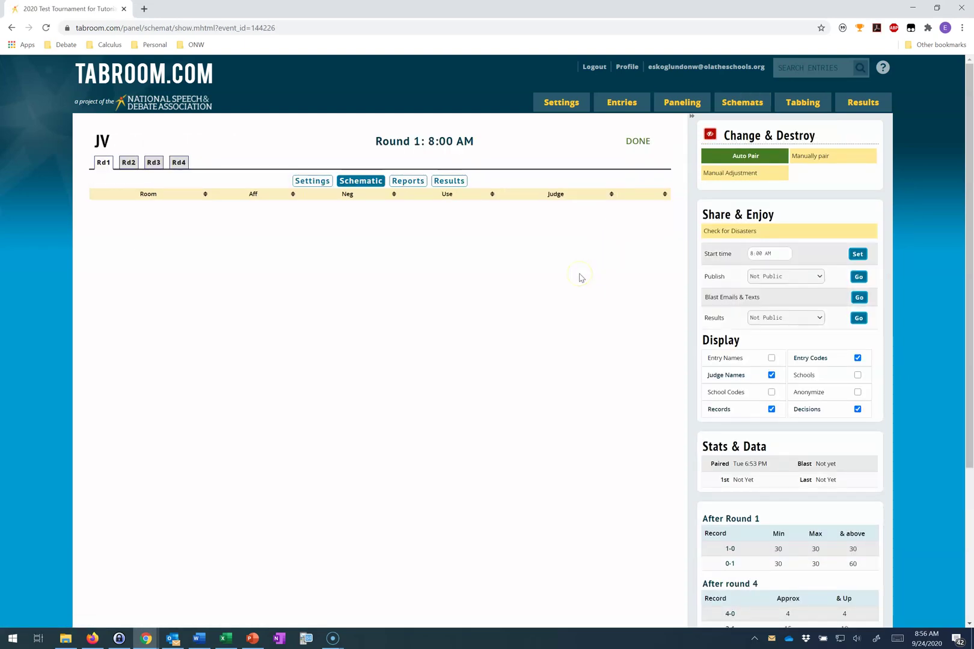
{"action": "mouse_move", "coordinate": [741, 102]}
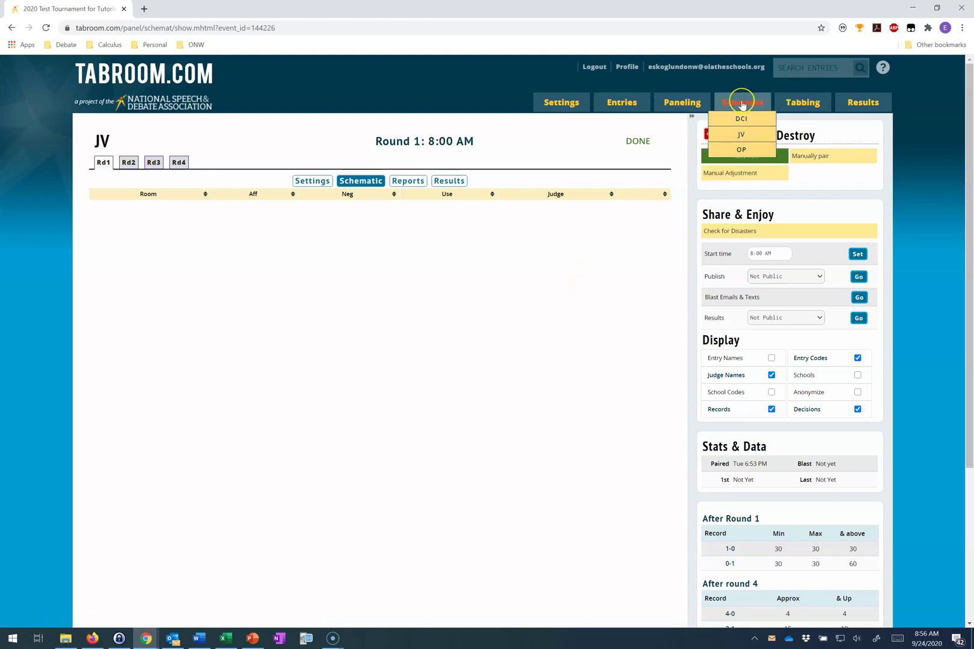
{"action": "left_click", "coordinate": [740, 135]}
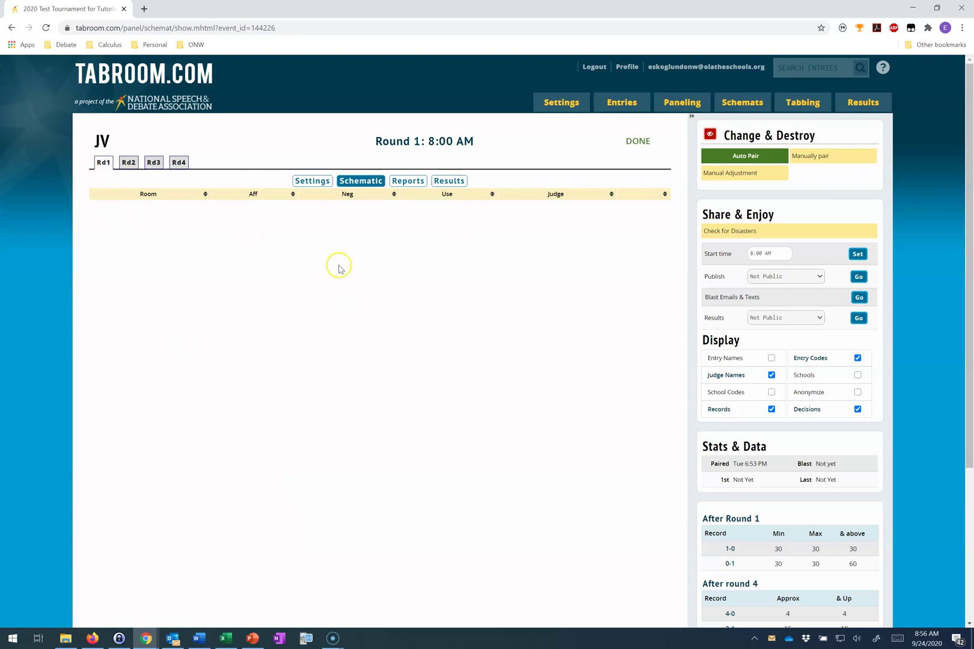
Open the JV Round 1 settings and review the round type options, keeping Prelim/Preset
{"action": "left_click", "coordinate": [319, 181]}
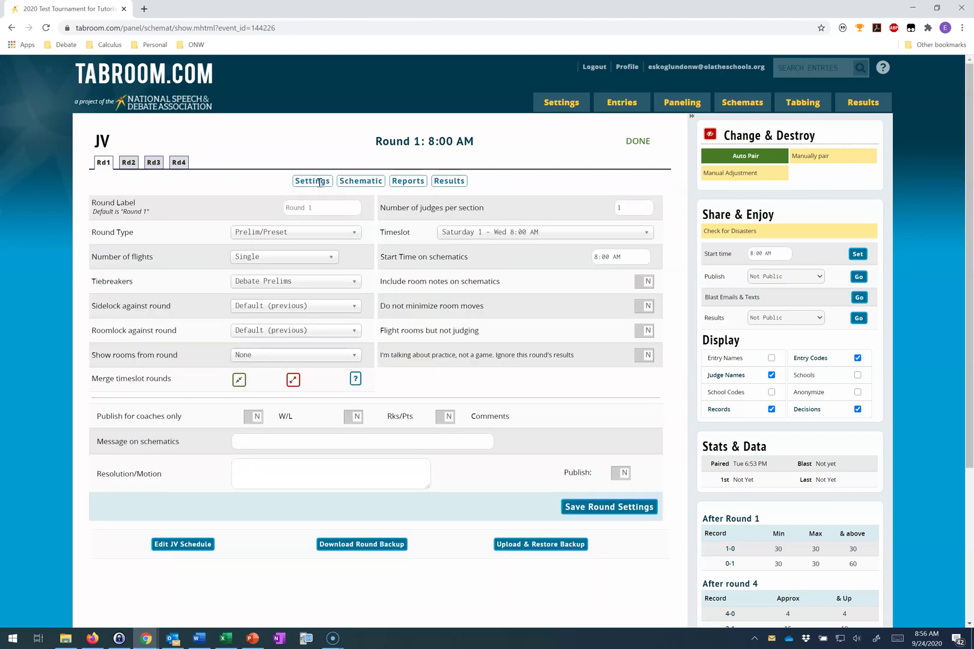
{"action": "left_click", "coordinate": [275, 233]}
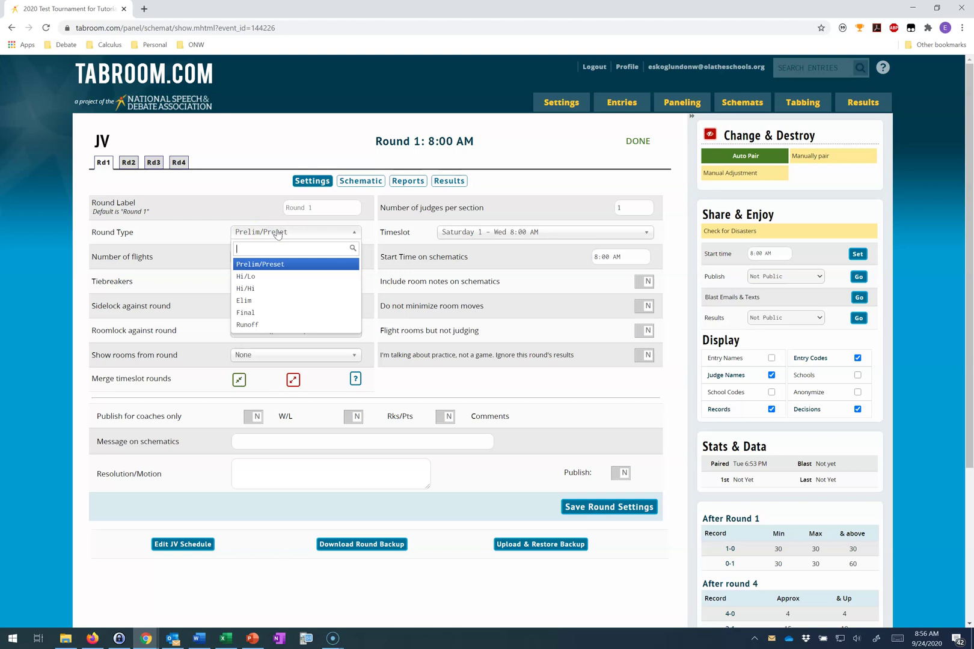
{"action": "left_click", "coordinate": [276, 269]}
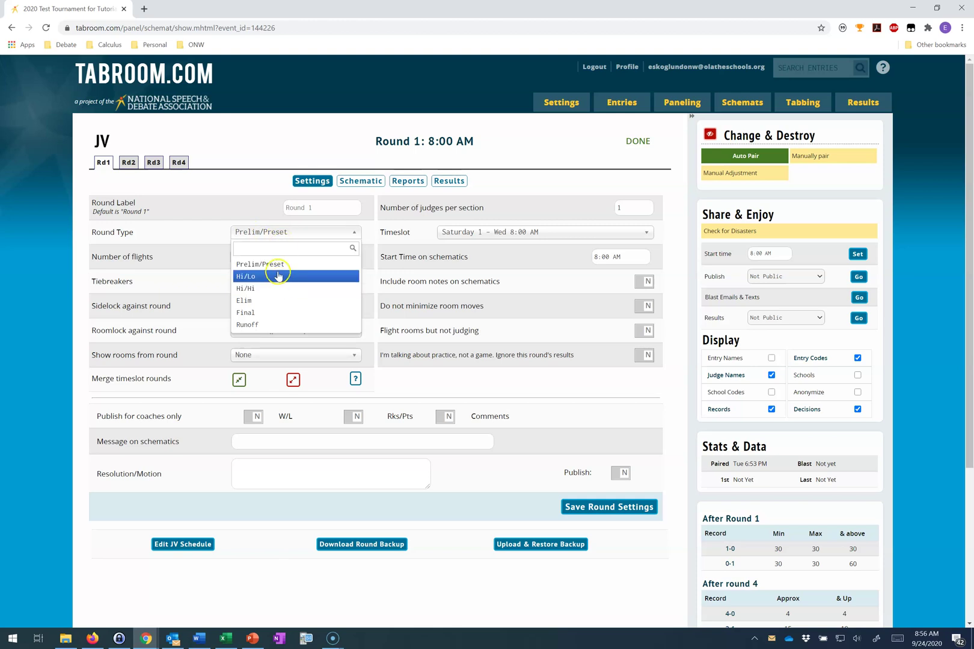
{"action": "left_click", "coordinate": [270, 232]}
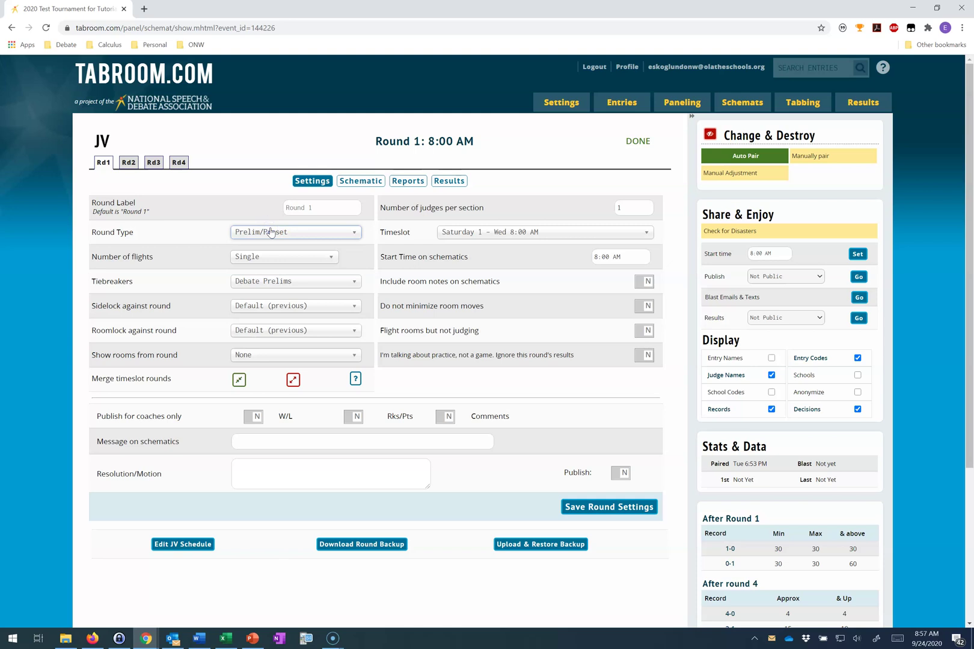
{"action": "left_click", "coordinate": [349, 266]}
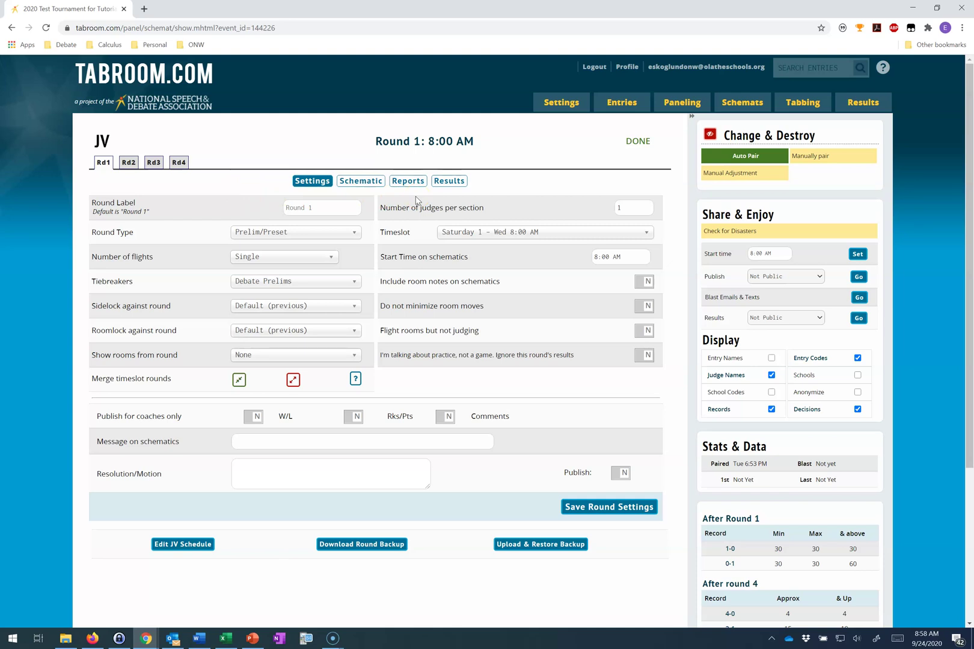
Return to the JV Round 1 schematic and pair the round automatically
{"action": "left_click", "coordinate": [374, 184]}
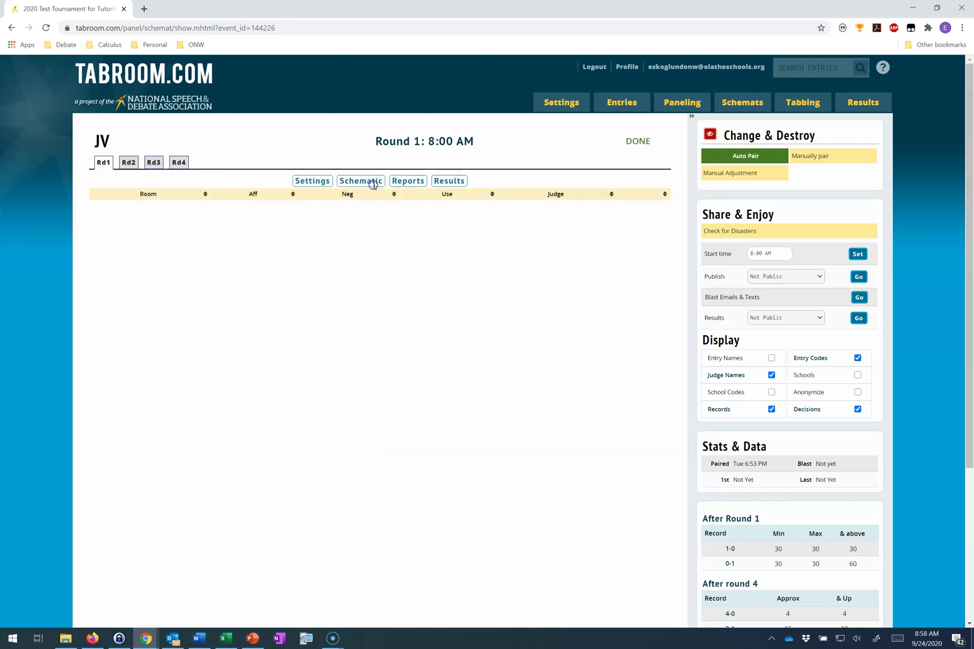
{"action": "left_click", "coordinate": [425, 319]}
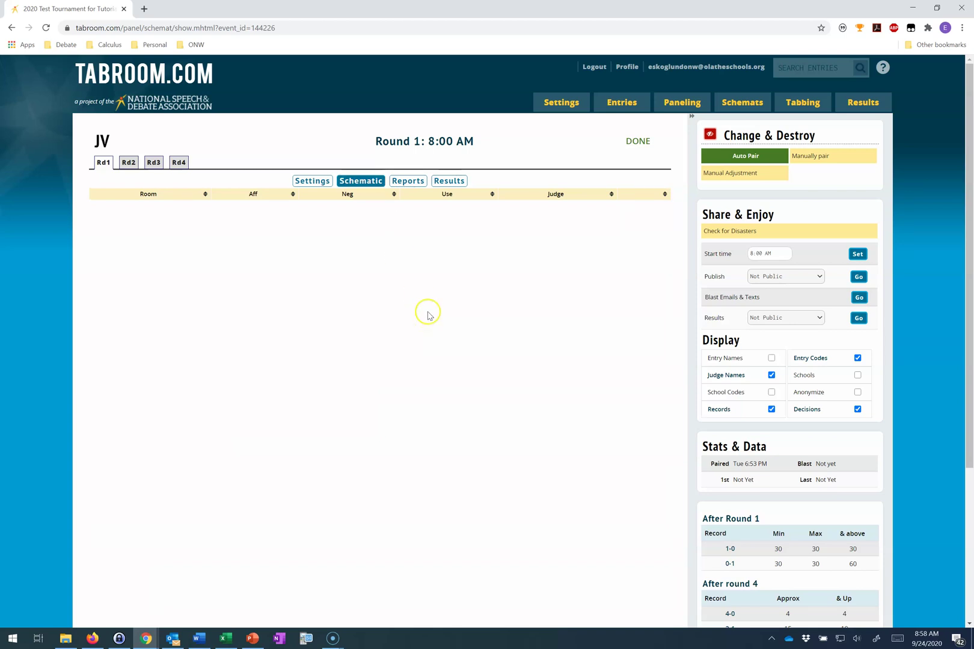
{"action": "left_click", "coordinate": [725, 157]}
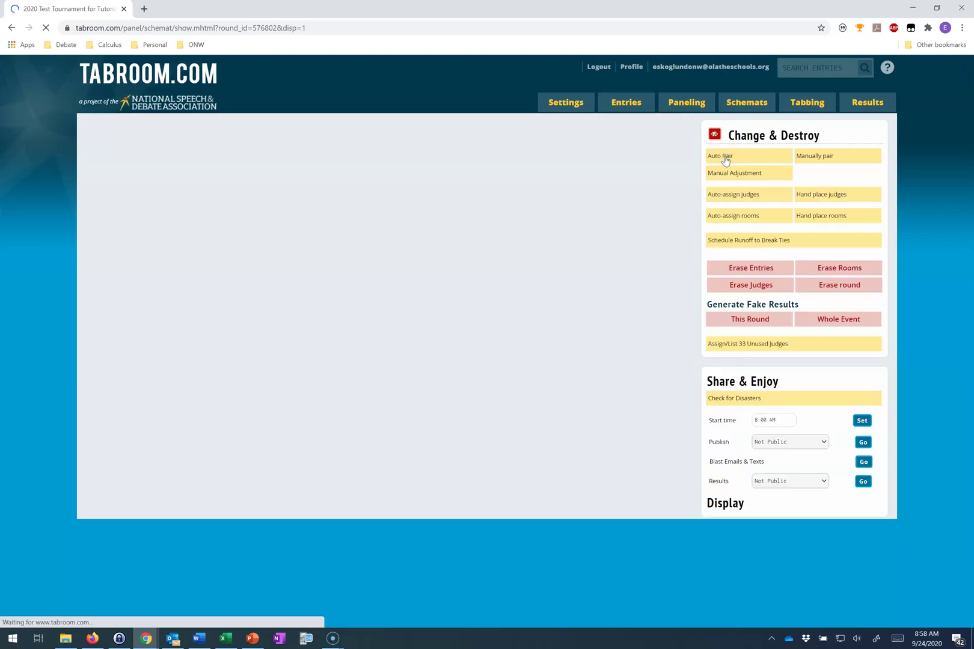
{"action": "left_click", "coordinate": [674, 191]}
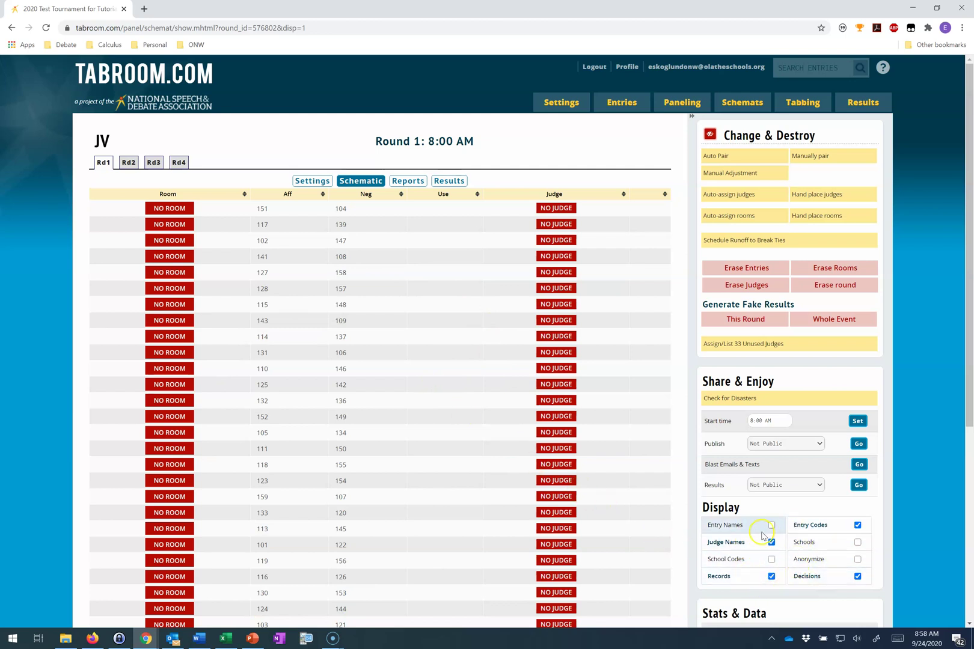
Temporarily display schools and entry names on the Round 1 schematic to check the pairings, and hide both again
{"action": "left_click", "coordinate": [808, 542]}
{"action": "left_click", "coordinate": [769, 527]}
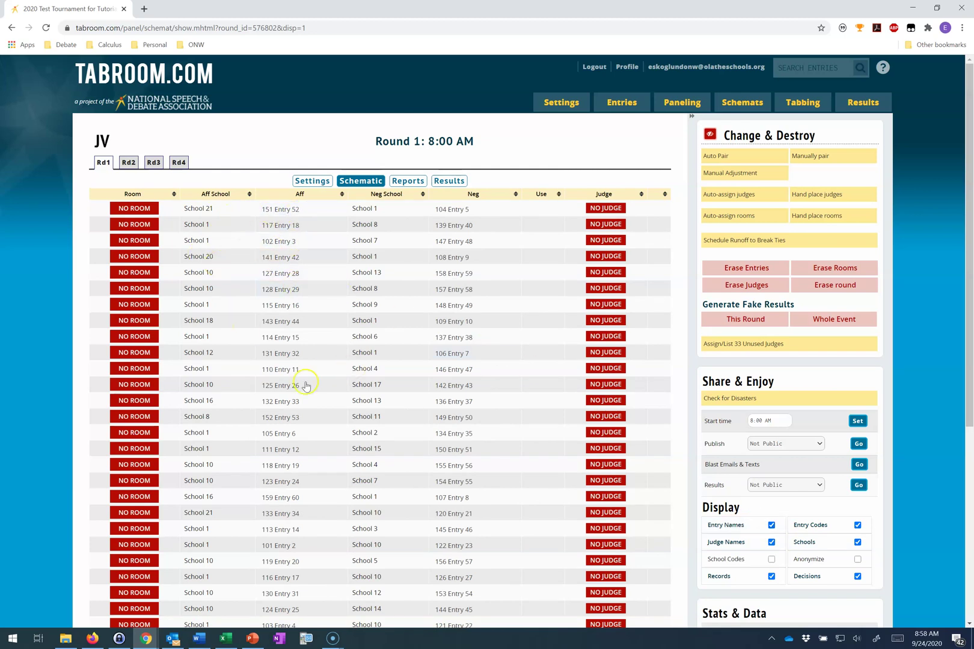
{"action": "left_click", "coordinate": [772, 526]}
{"action": "left_click", "coordinate": [804, 542]}
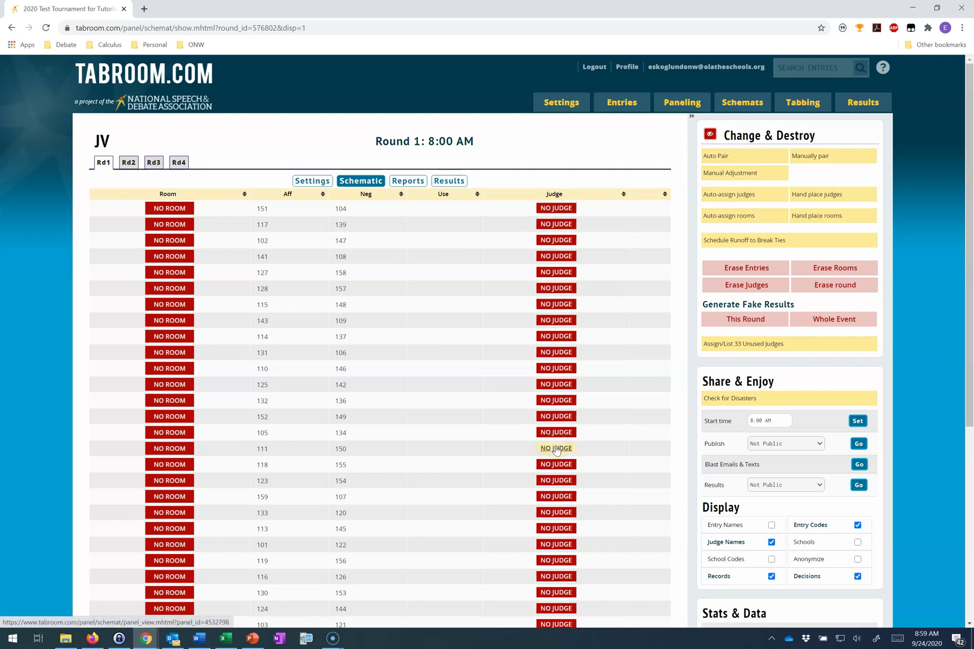
Auto-assign judges to the JV Round 1 pairings, close the response message and look over the assignments
{"action": "left_click", "coordinate": [716, 201]}
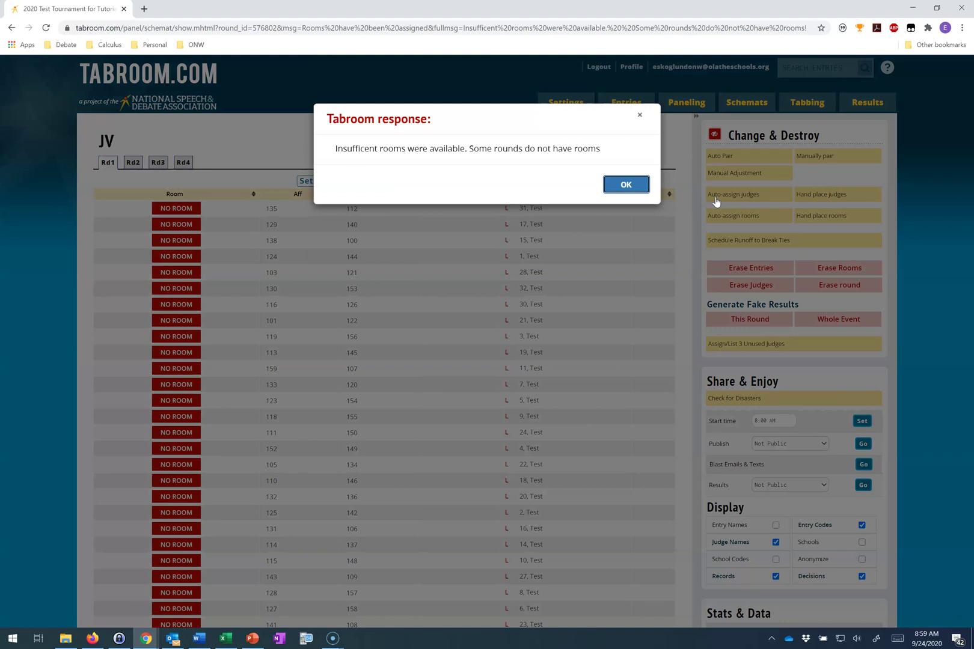
{"action": "left_click", "coordinate": [626, 187]}
{"action": "scroll", "coordinate": [597, 300], "scroll_direction": "down", "scroll_amount": 3}
{"action": "scroll", "coordinate": [597, 300], "scroll_direction": "up", "scroll_amount": 3}
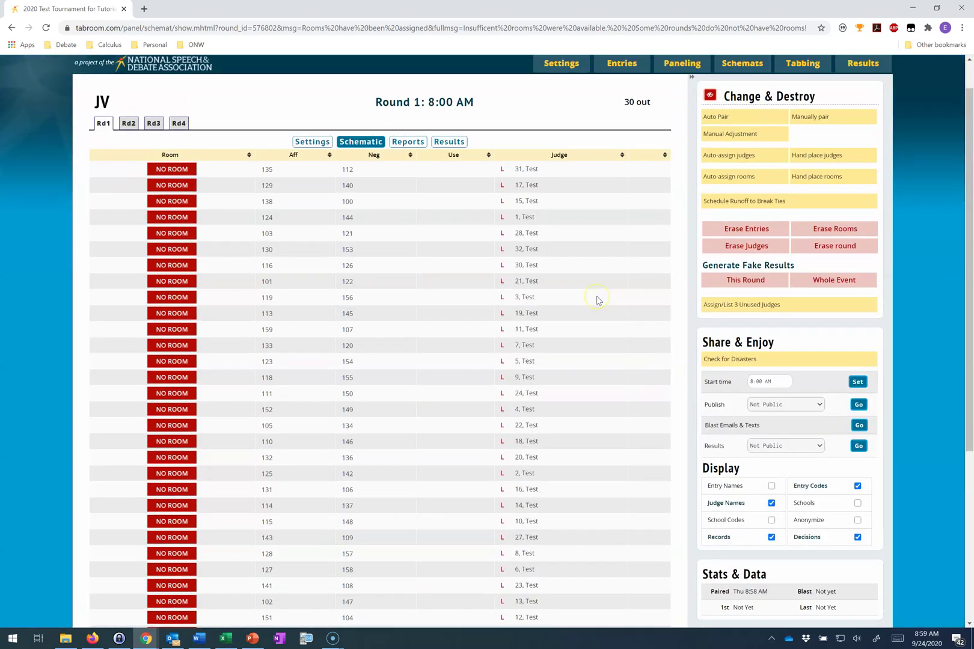
{"action": "scroll", "coordinate": [597, 300], "scroll_direction": "down", "scroll_amount": 1}
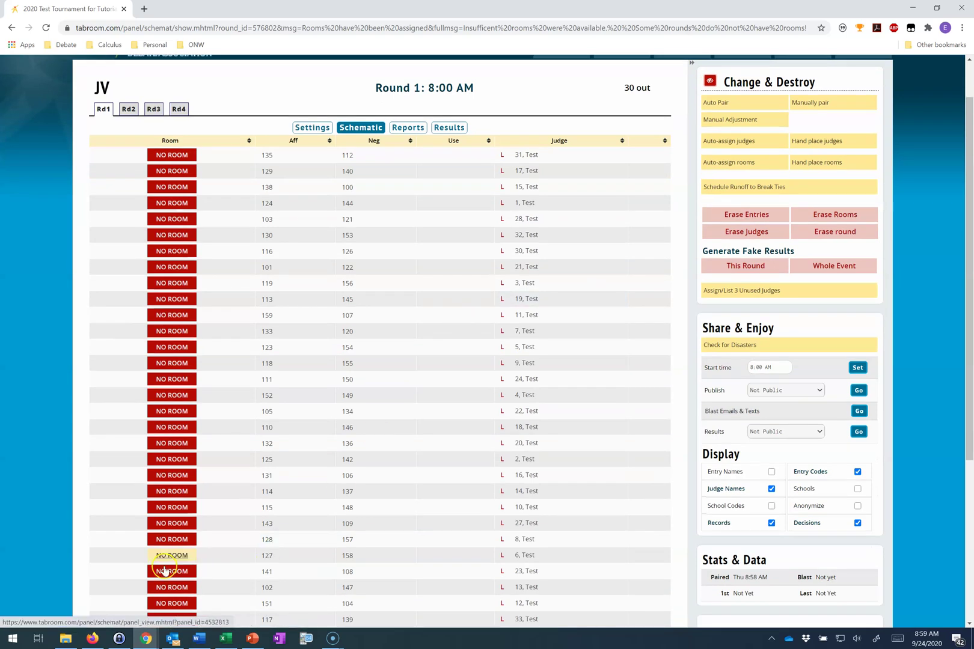
Rerun the automatic judge assignment for JV Round 1
{"action": "left_click", "coordinate": [14, 638]}
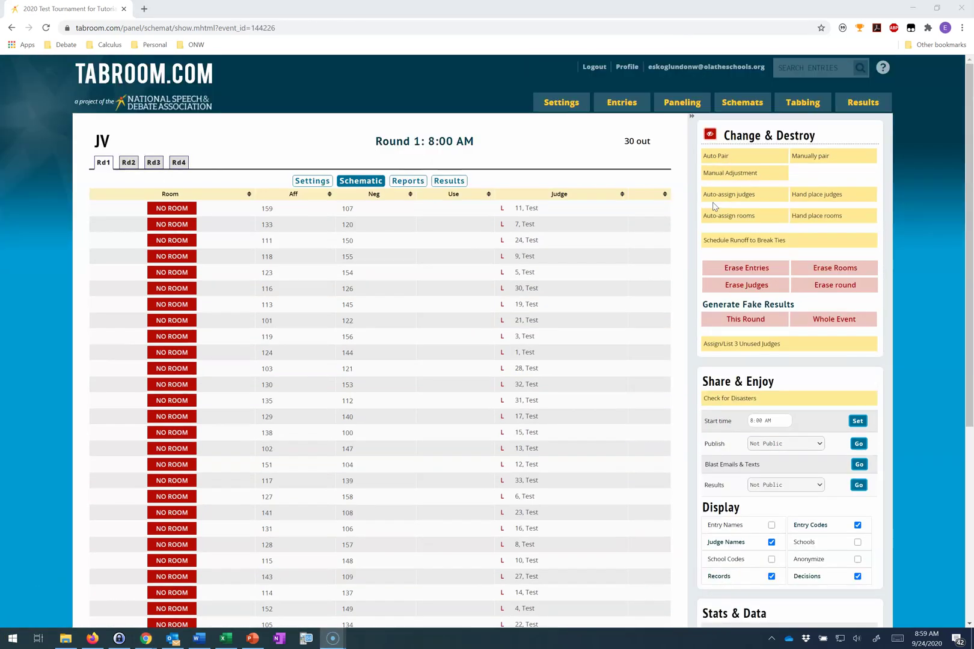
{"action": "left_click", "coordinate": [721, 199]}
{"action": "left_click", "coordinate": [574, 187]}
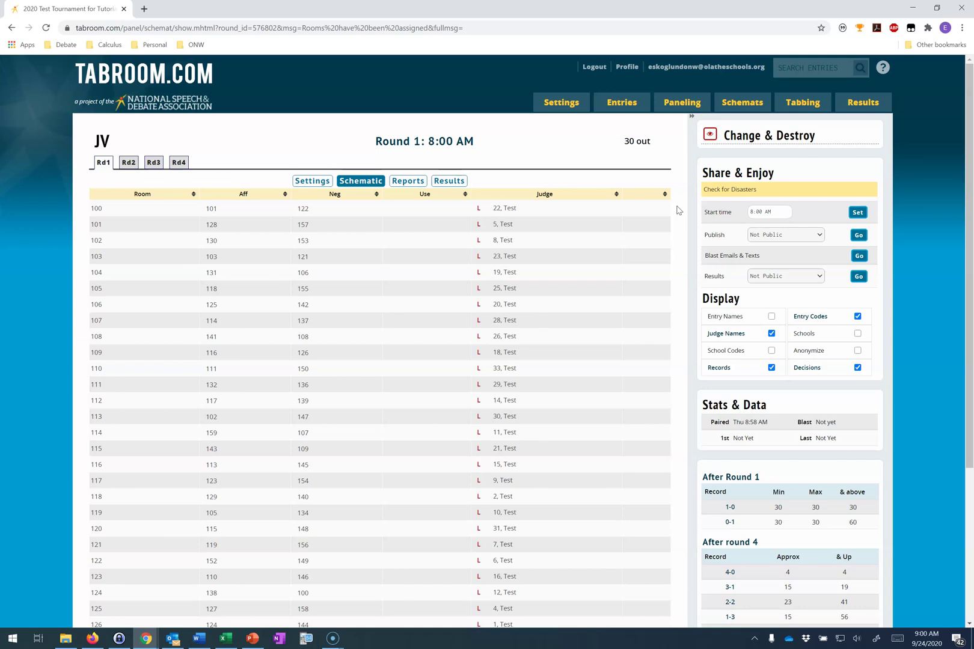
Review the room and judge assignments of all JV Round 1 debates
{"action": "scroll", "coordinate": [678, 210], "scroll_direction": "down", "scroll_amount": 4}
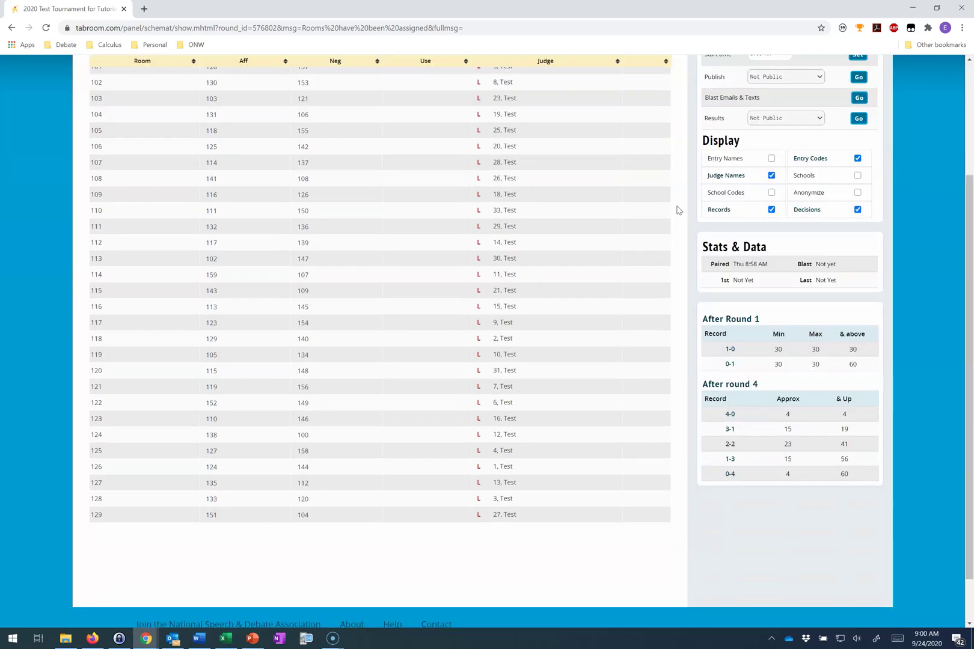
{"action": "scroll", "coordinate": [679, 210], "scroll_direction": "up", "scroll_amount": 3}
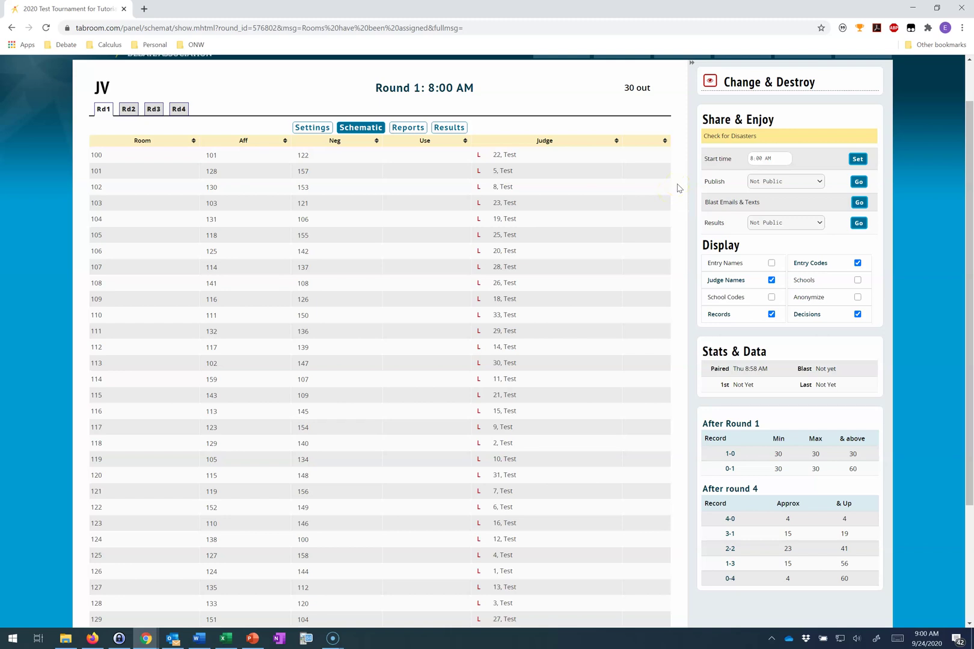
{"action": "left_click", "coordinate": [479, 158]}
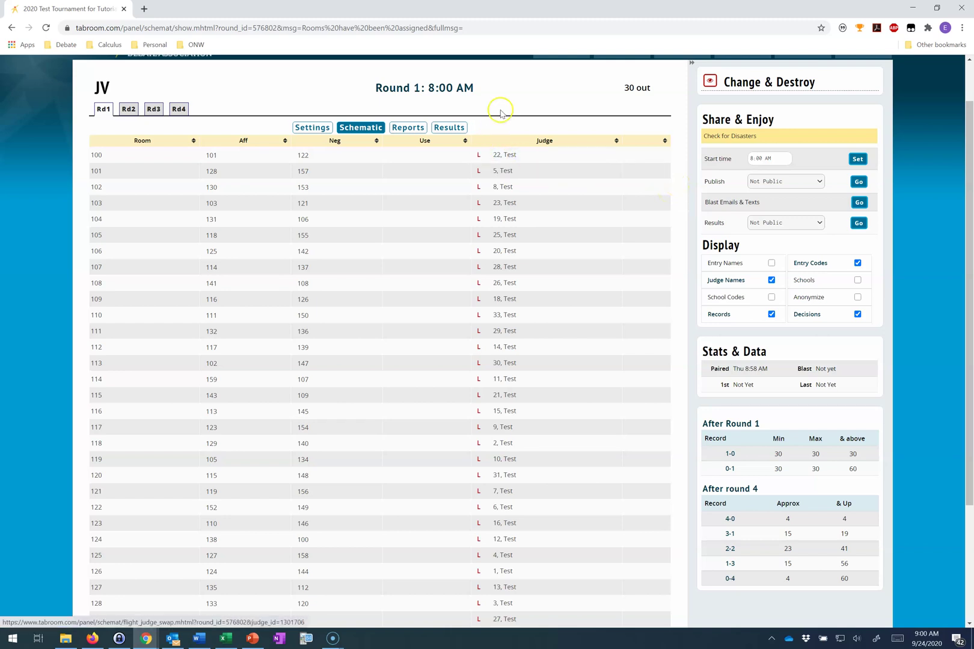
{"action": "scroll", "coordinate": [501, 116], "scroll_direction": "up", "scroll_amount": 1}
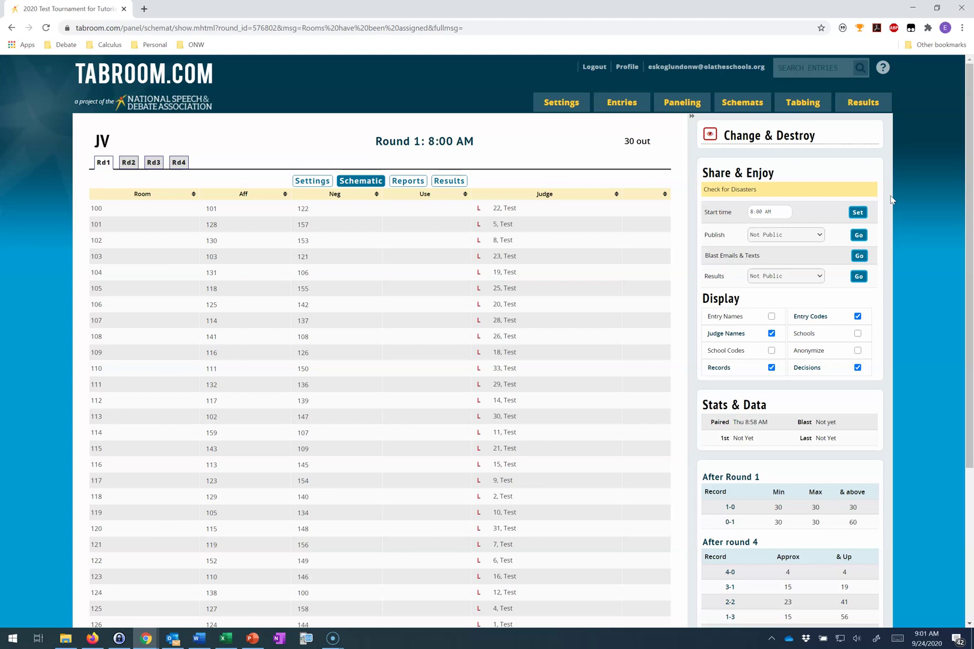
Publish JV Round 1 as a Full Schematic
{"action": "left_click", "coordinate": [810, 234]}
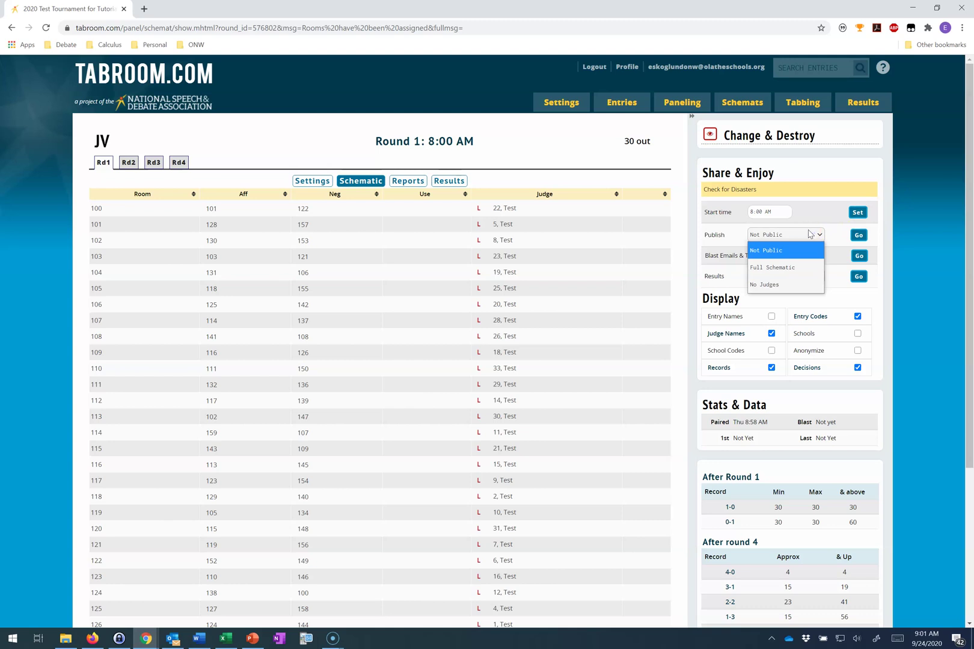
{"action": "left_click", "coordinate": [782, 266]}
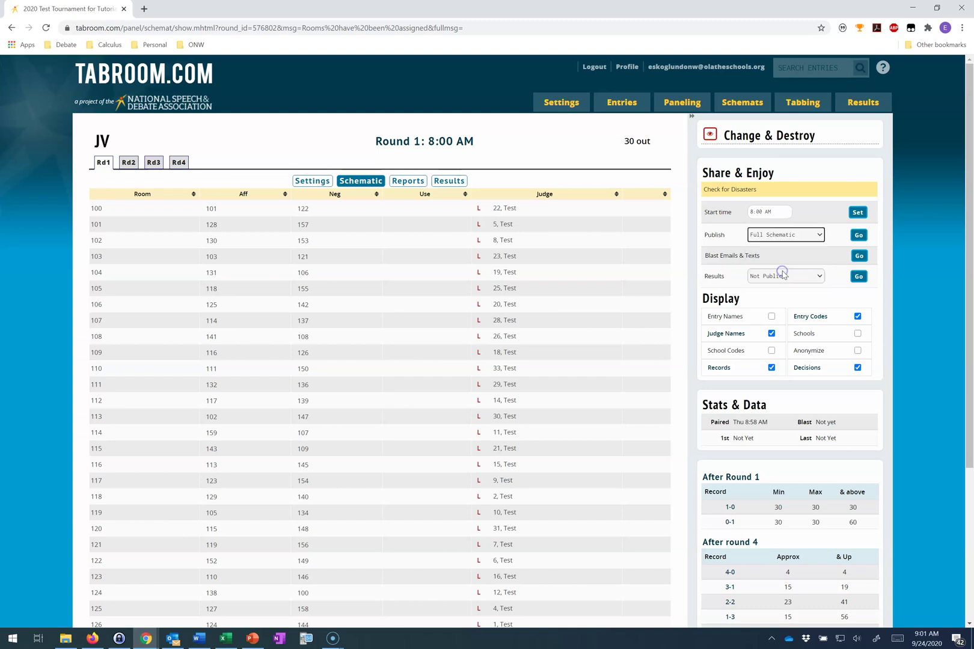
{"action": "left_click", "coordinate": [856, 238]}
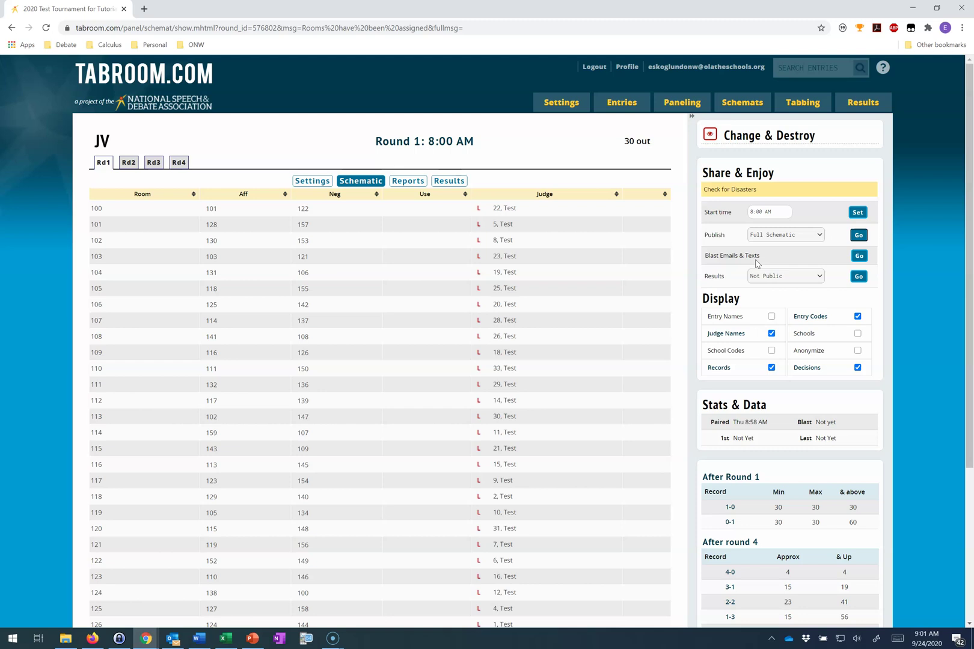
Send the JV Round 1 assignments by email and text to all entries and judges, without an added message
{"action": "left_click", "coordinate": [859, 257]}
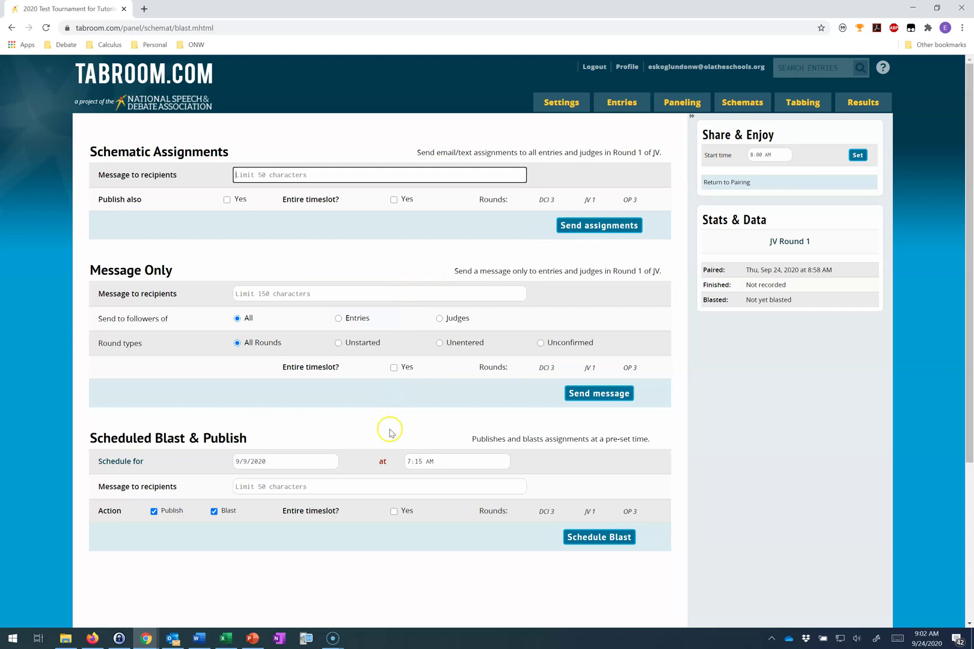
{"action": "left_click", "coordinate": [340, 292]}
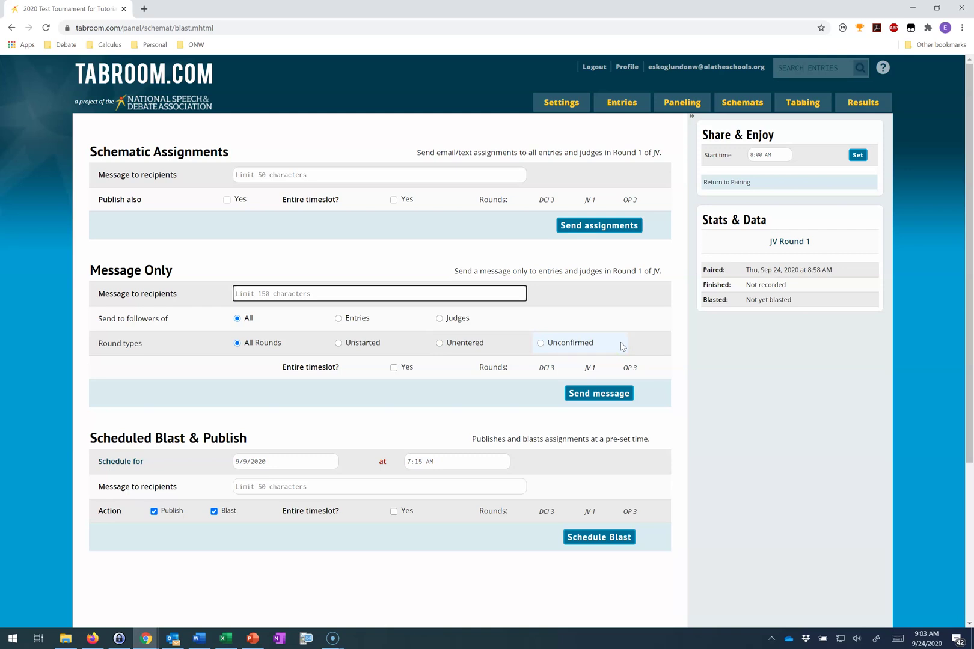
{"action": "left_click", "coordinate": [429, 372]}
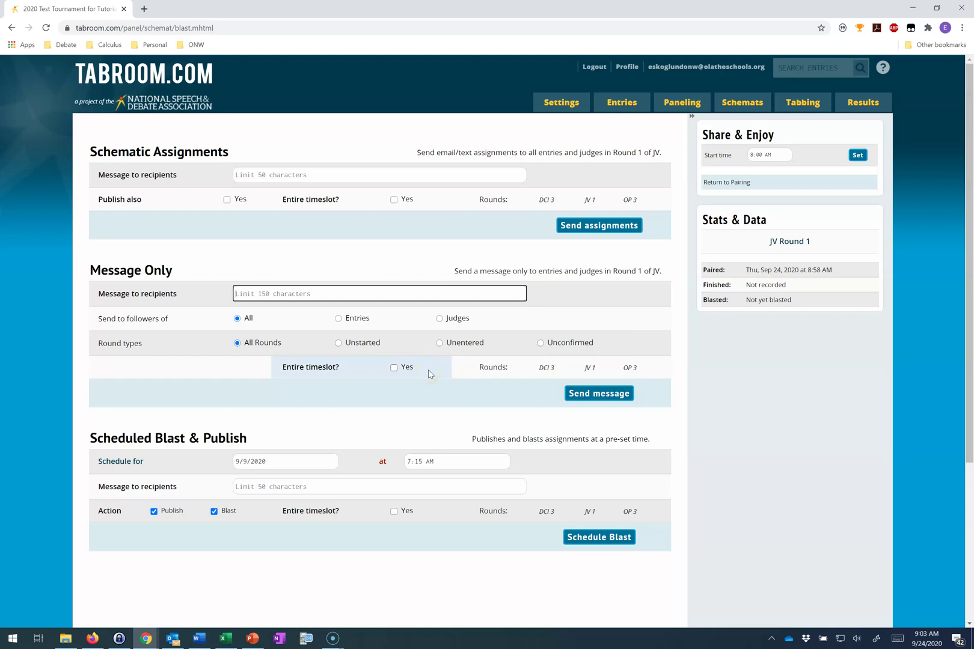
{"action": "left_click", "coordinate": [419, 406]}
{"action": "left_click", "coordinate": [370, 431]}
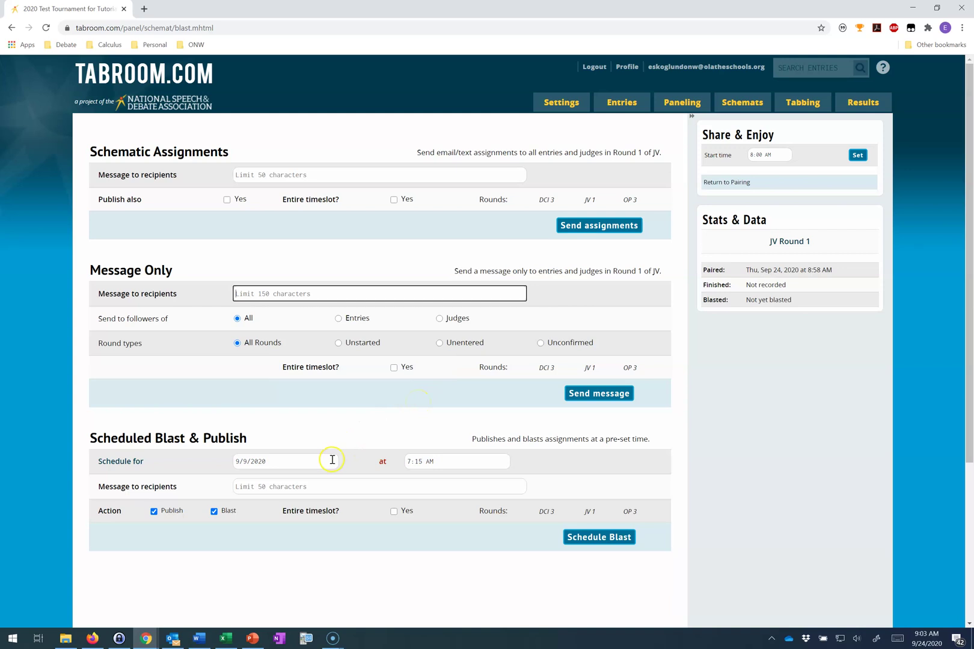
{"action": "left_click", "coordinate": [447, 466]}
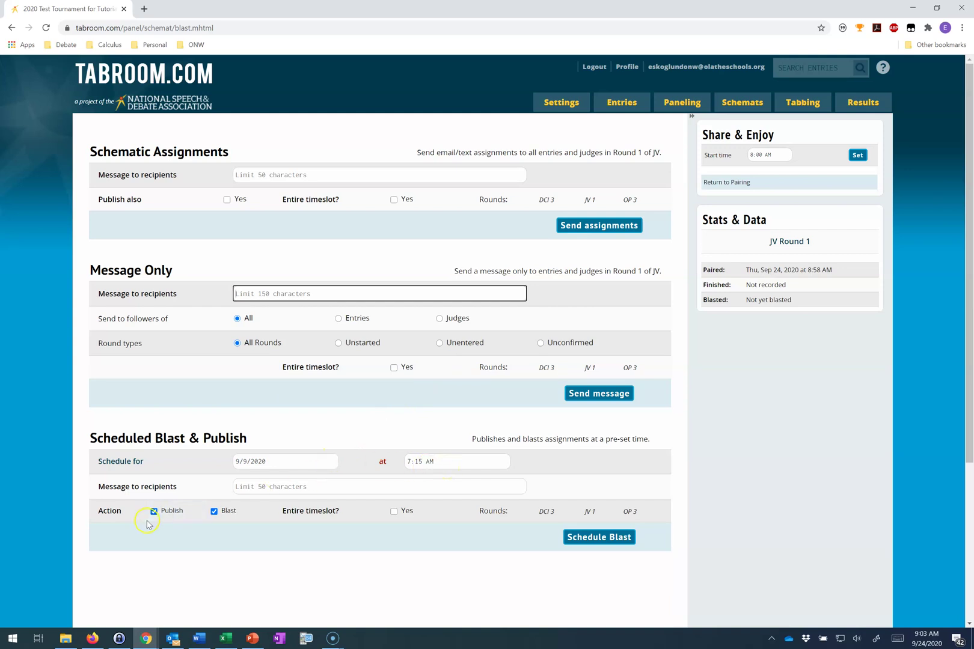
{"action": "left_click", "coordinate": [243, 544]}
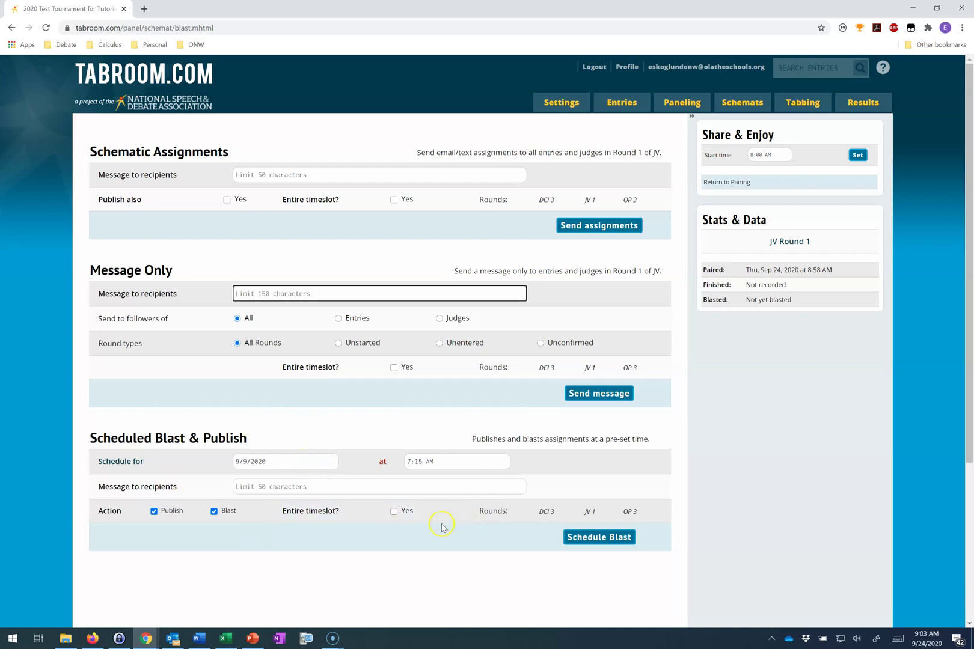
{"action": "left_click", "coordinate": [589, 228]}
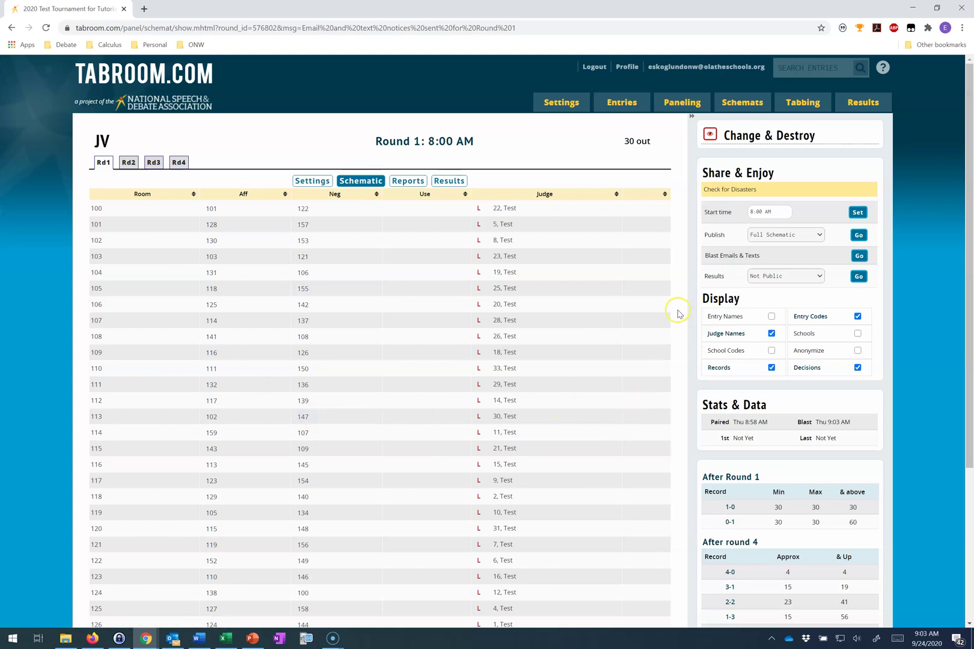
Reload the JV Round 1 schematic and generate fake results for this round
{"action": "scroll", "coordinate": [677, 313], "scroll_direction": "down", "scroll_amount": 1}
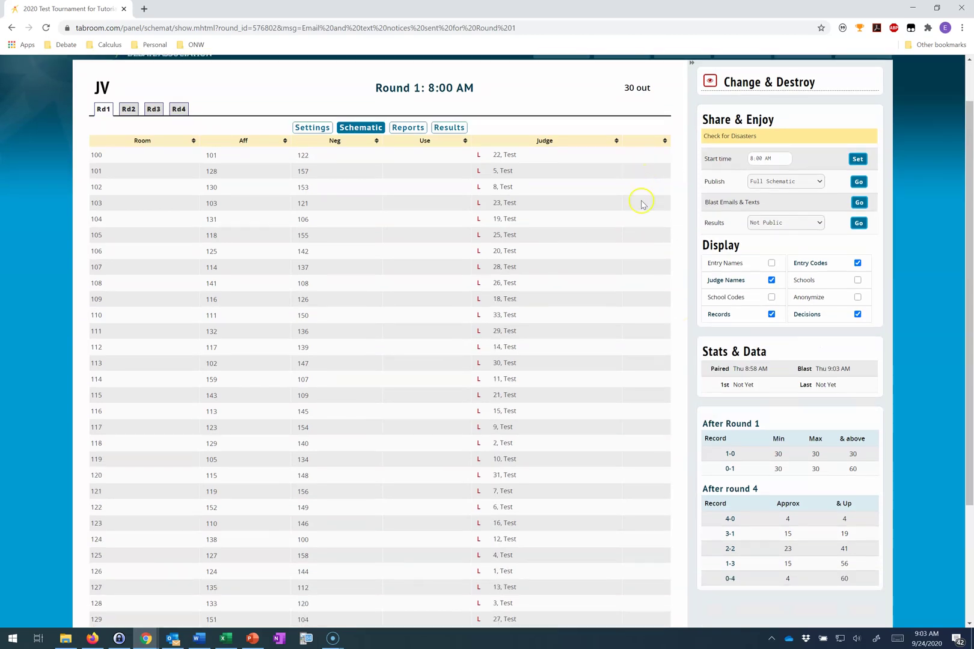
{"action": "scroll", "coordinate": [642, 254], "scroll_direction": "down", "scroll_amount": 1}
{"action": "scroll", "coordinate": [642, 254], "scroll_direction": "up", "scroll_amount": 3}
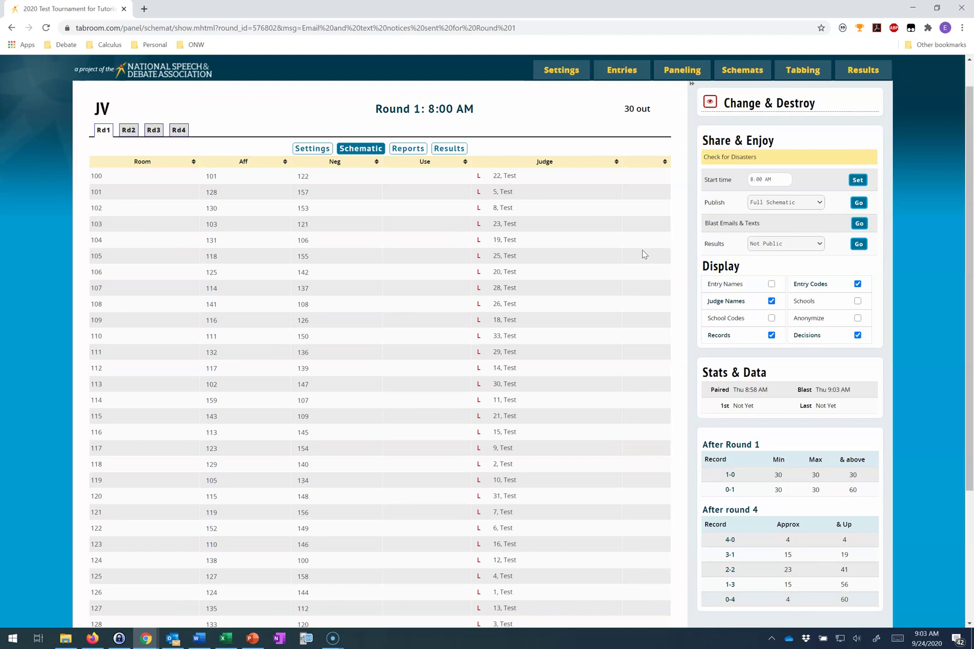
{"action": "left_click", "coordinate": [101, 164]}
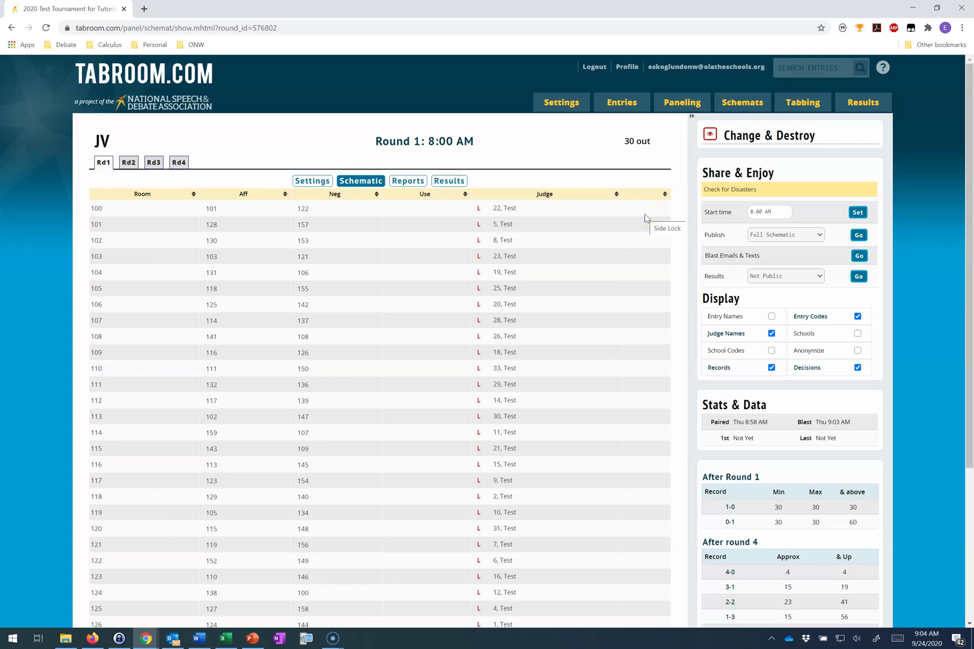
{"action": "left_click", "coordinate": [677, 211]}
{"action": "scroll", "coordinate": [676, 210], "scroll_direction": "down", "scroll_amount": 2}
{"action": "left_click", "coordinate": [660, 152]}
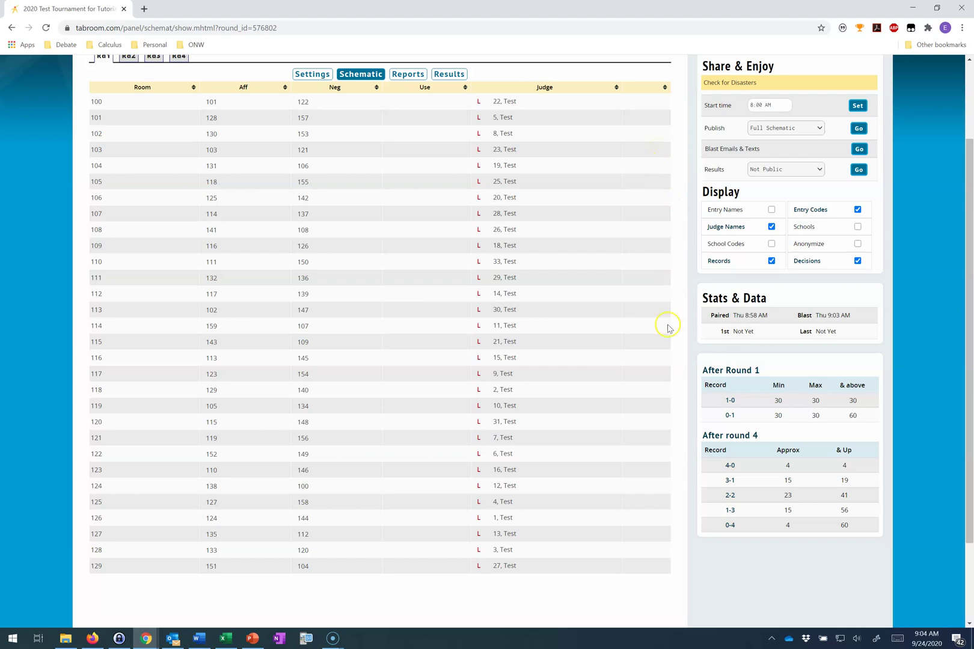
{"action": "scroll", "coordinate": [657, 354], "scroll_direction": "up", "scroll_amount": 2}
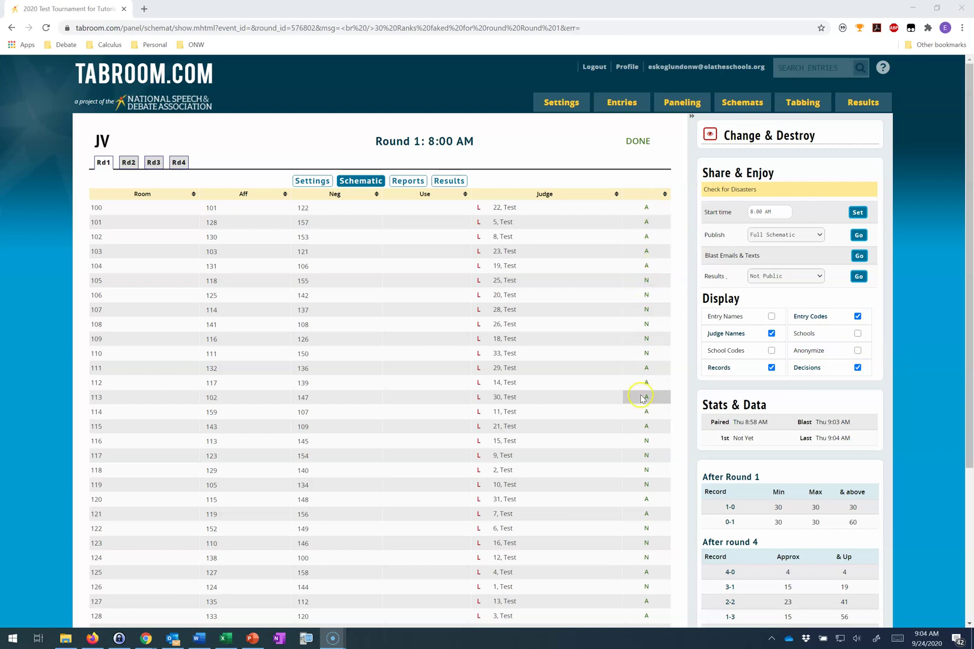
Review the JV Round 1 decisions on the schematic and examine the round results with points and ranks
{"action": "scroll", "coordinate": [642, 398], "scroll_direction": "down", "scroll_amount": 3}
{"action": "scroll", "coordinate": [642, 400], "scroll_direction": "up", "scroll_amount": 2}
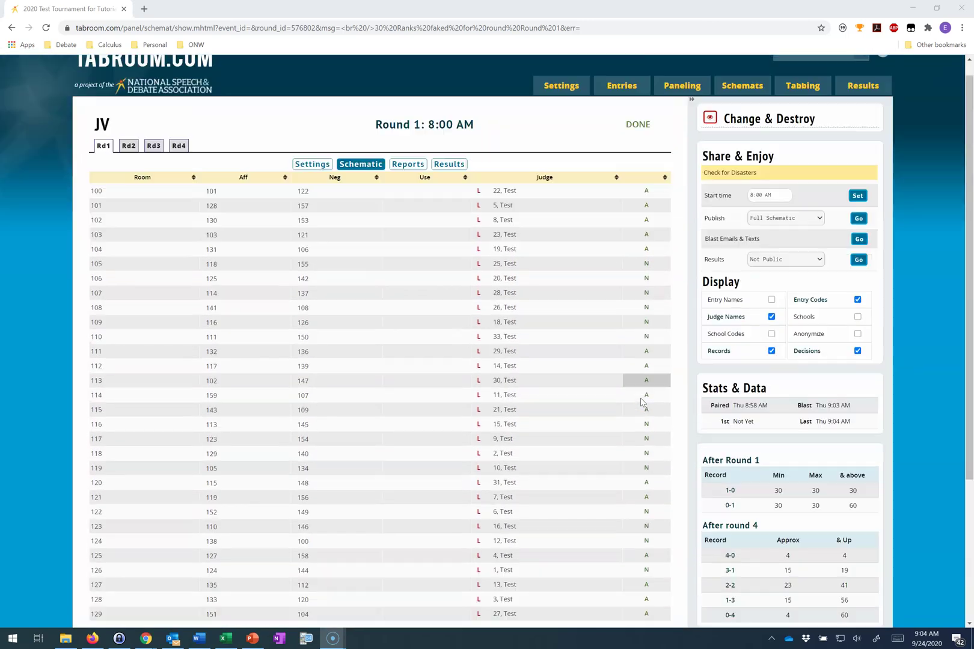
{"action": "scroll", "coordinate": [642, 402], "scroll_direction": "up", "scroll_amount": 1}
{"action": "left_click", "coordinate": [556, 180]}
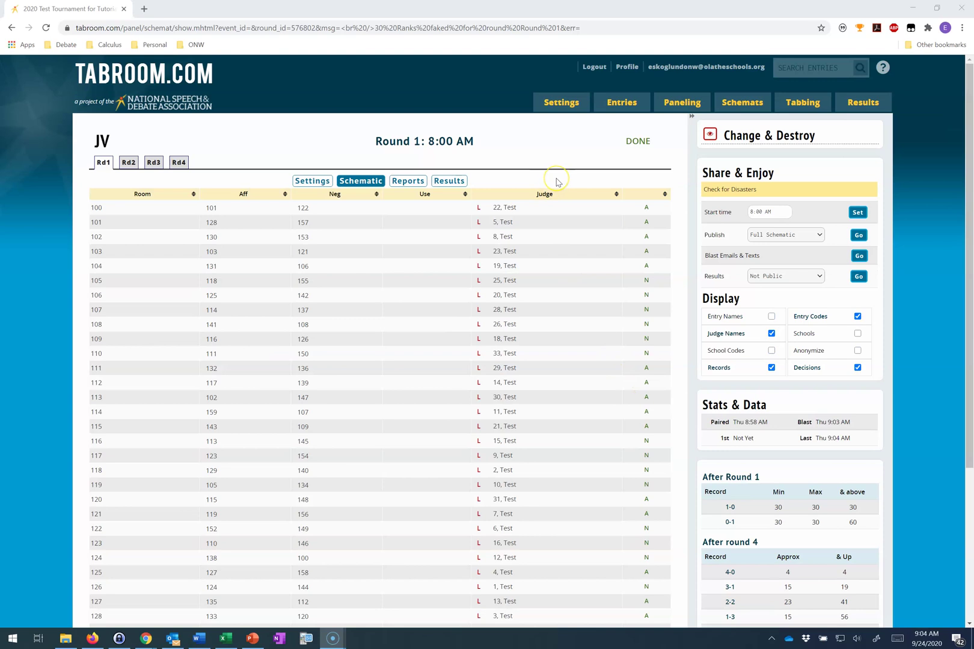
{"action": "left_click", "coordinate": [419, 180]}
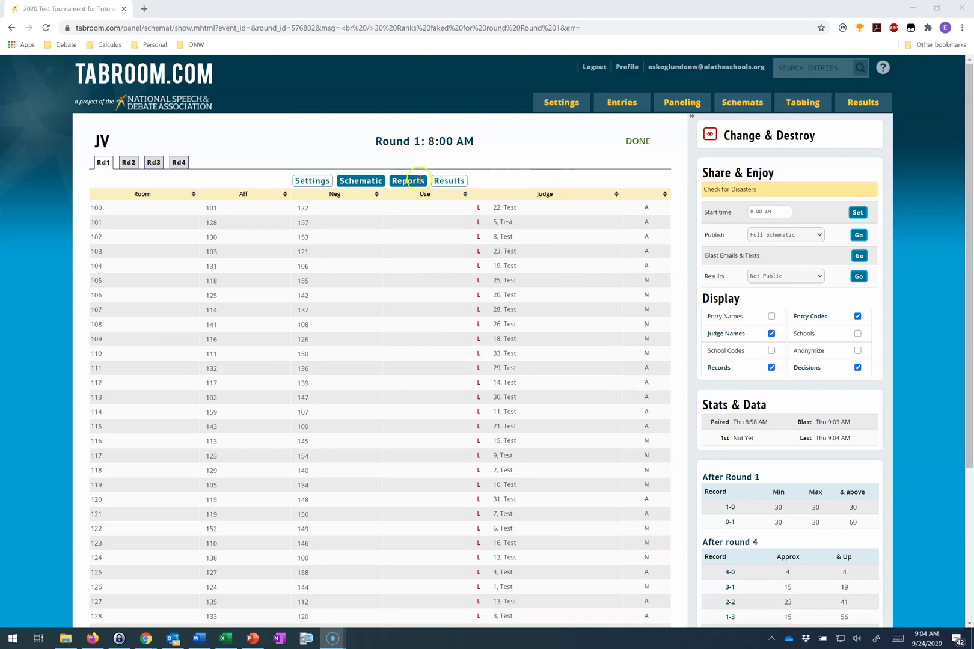
{"action": "left_click", "coordinate": [444, 180]}
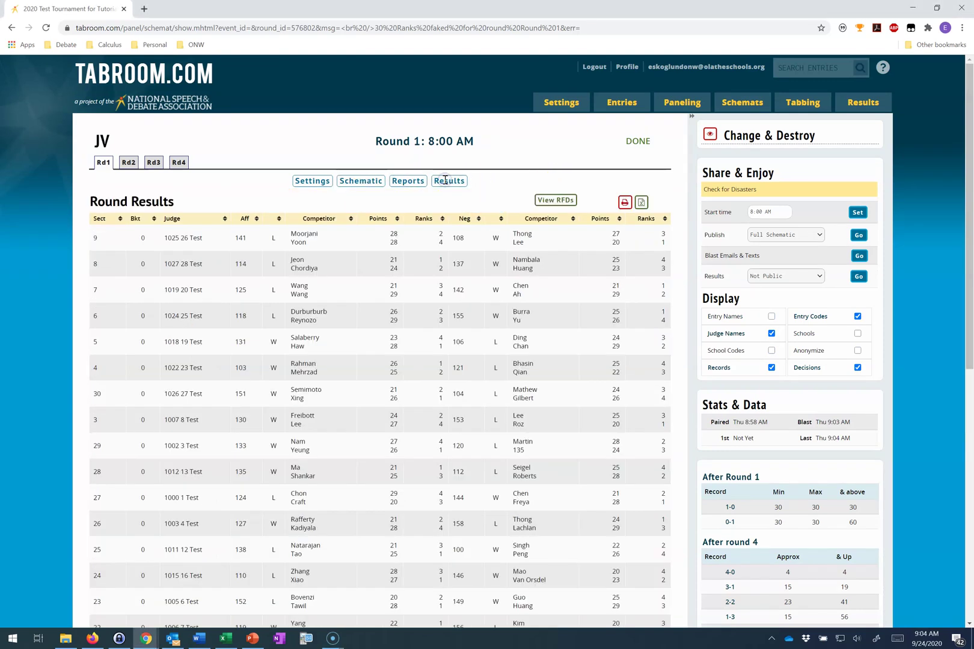
{"action": "left_click", "coordinate": [450, 185]}
{"action": "left_click", "coordinate": [393, 240]}
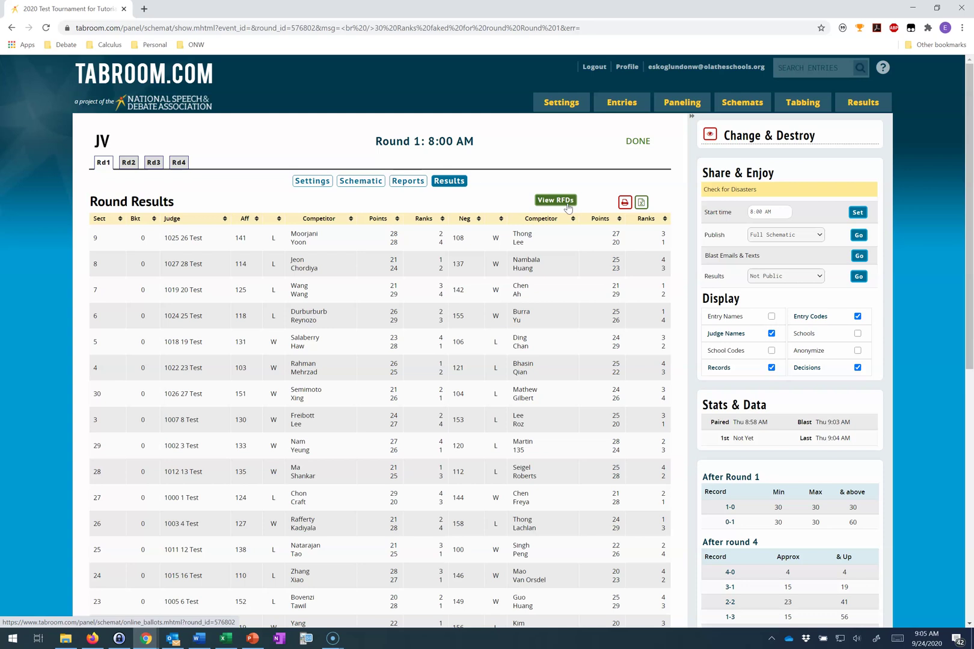
{"action": "left_click", "coordinate": [393, 205]}
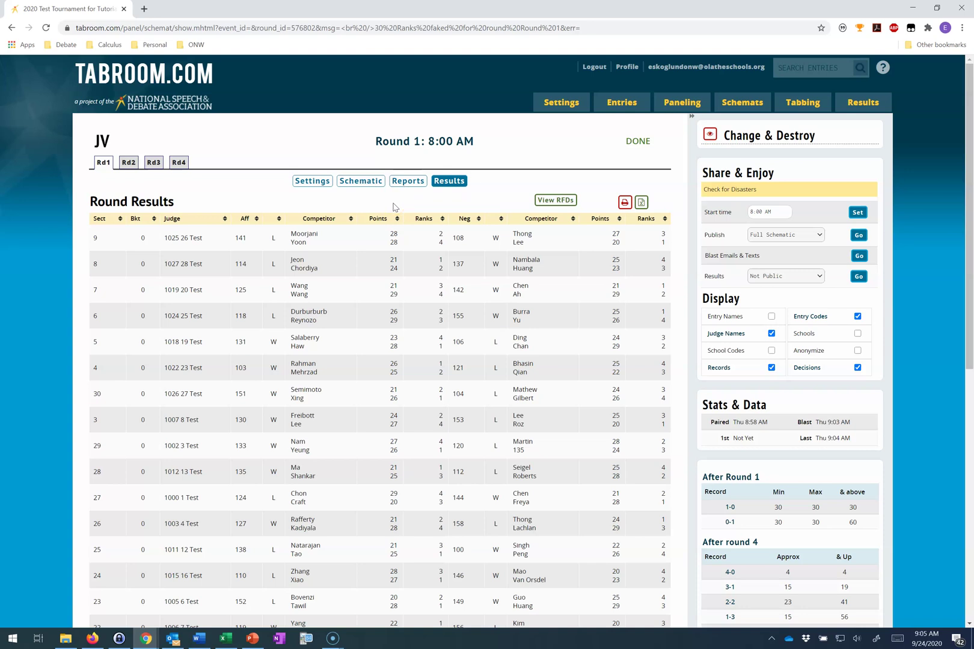
Display the JV entries in order as of Round 1 and review the ranking
{"action": "left_click", "coordinate": [880, 104]}
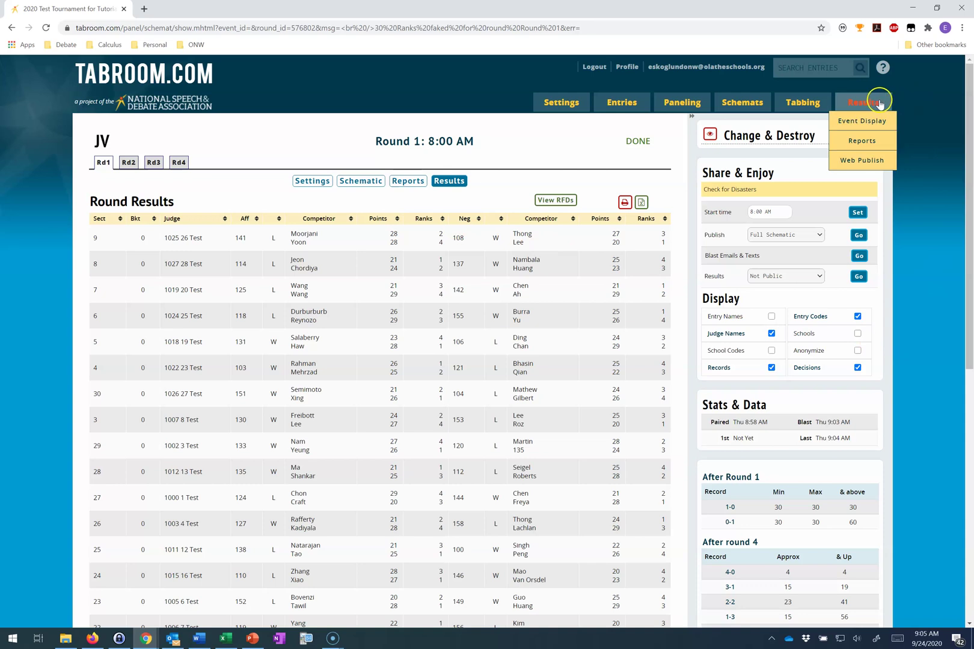
{"action": "left_click", "coordinate": [878, 121]}
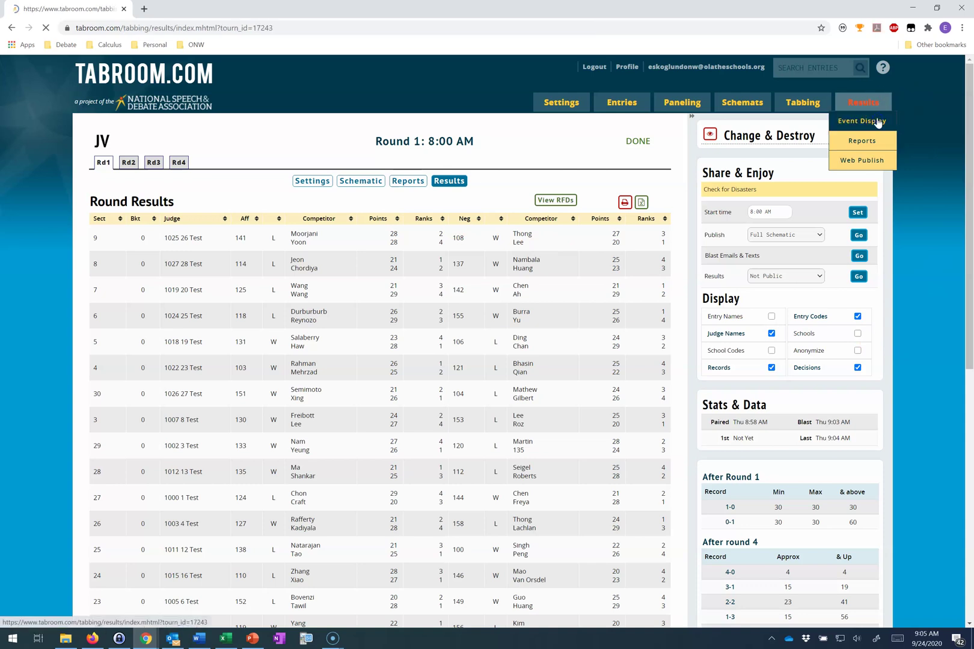
{"action": "left_click", "coordinate": [387, 144]}
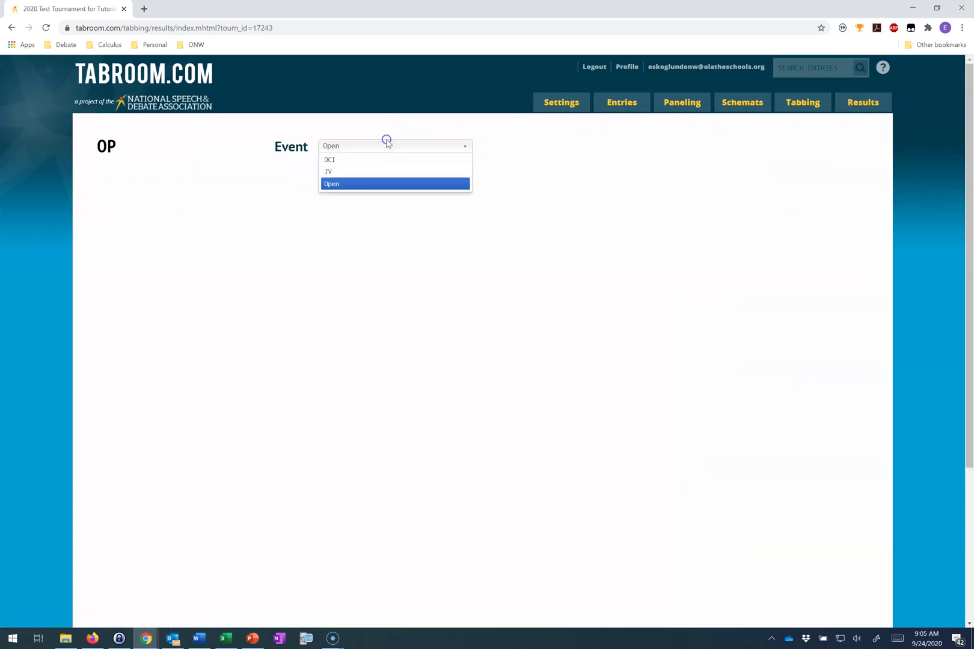
{"action": "left_click", "coordinate": [383, 171]}
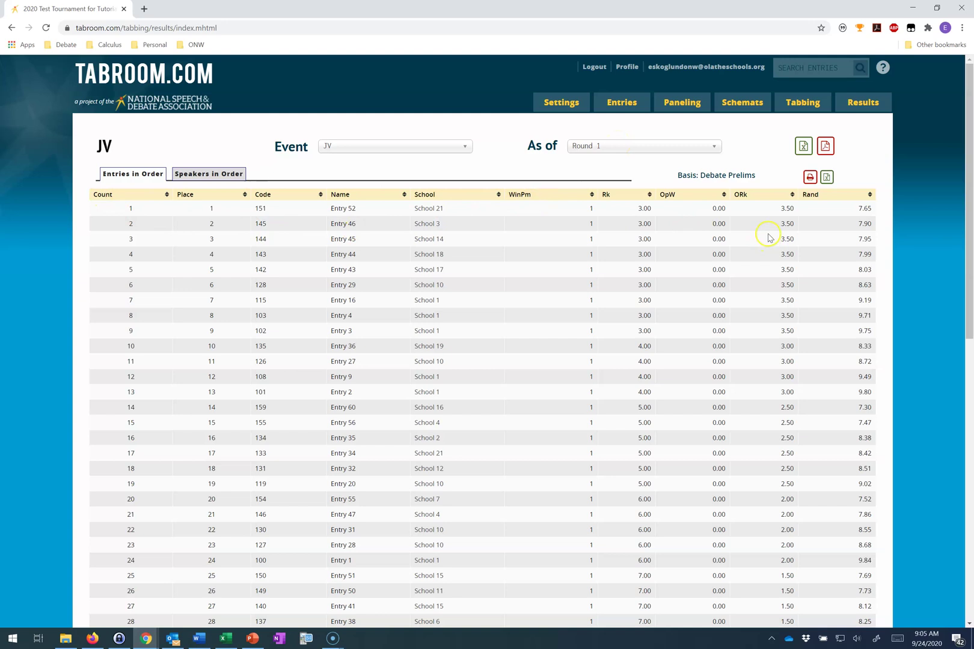
{"action": "mouse_move", "coordinate": [278, 210]}
Go to JV Round 2, check its round settings and pair the round automatically
{"action": "mouse_move", "coordinate": [740, 103]}
{"action": "left_click", "coordinate": [737, 138]}
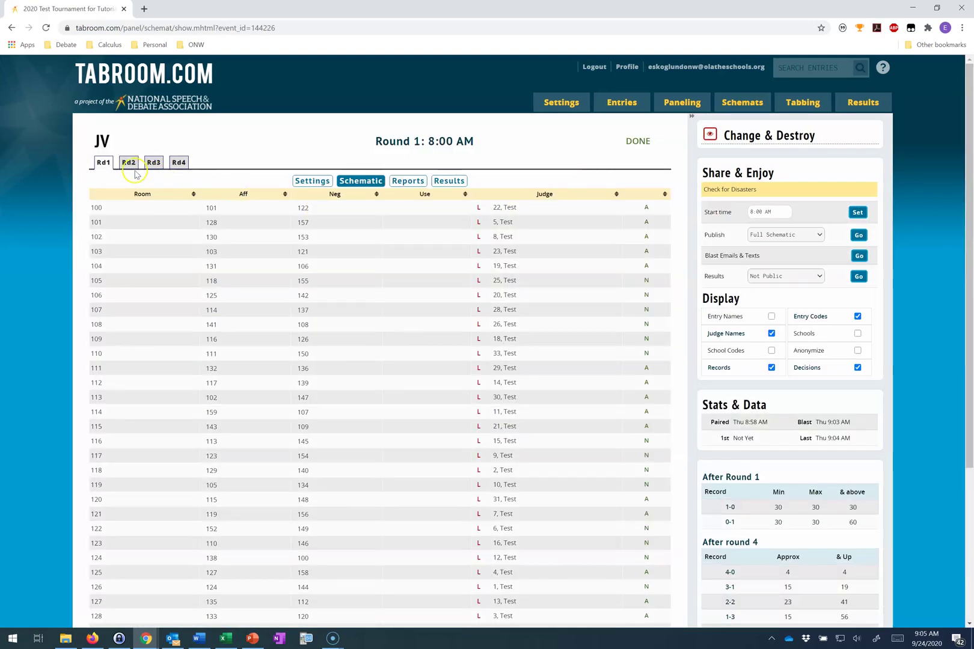
{"action": "left_click", "coordinate": [130, 163]}
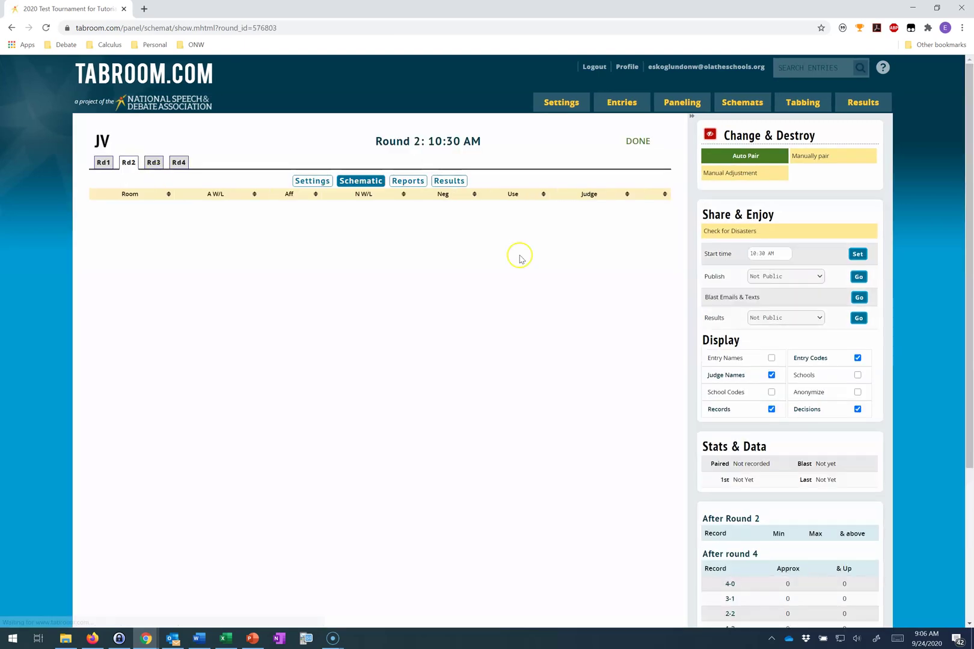
{"action": "left_click", "coordinate": [315, 181]}
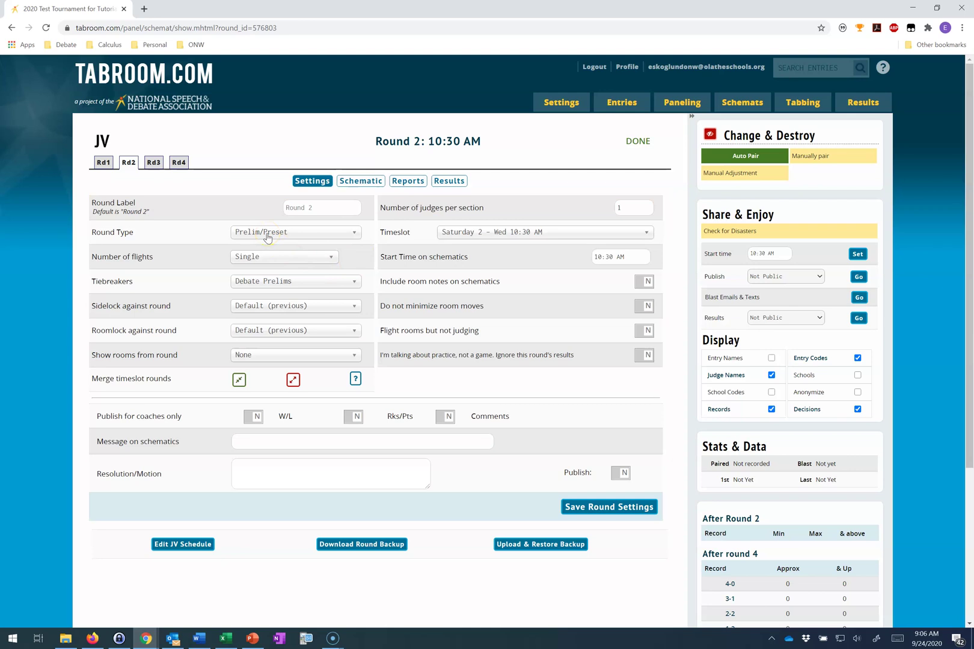
{"action": "left_click", "coordinate": [347, 181]}
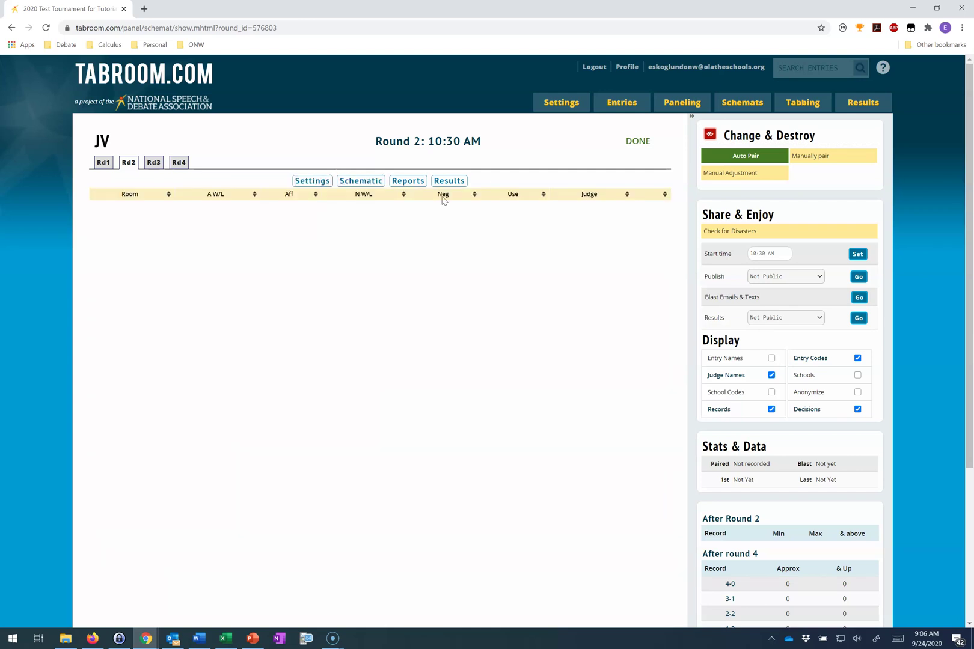
{"action": "left_click", "coordinate": [745, 156]}
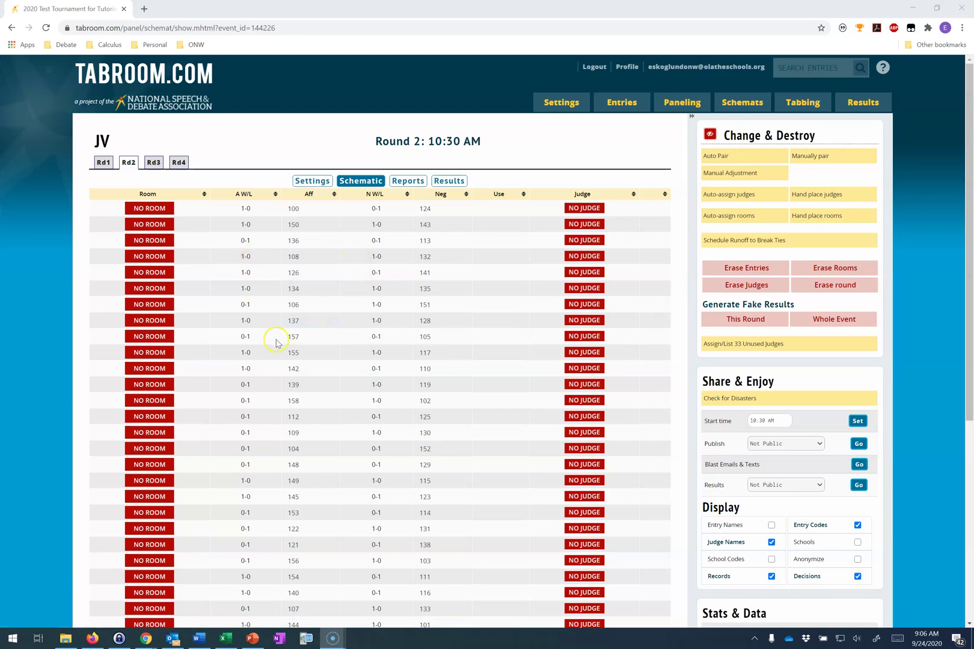
Examine the JV Round 2 pairings and each side's win-loss records
{"action": "scroll", "coordinate": [369, 341], "scroll_direction": "down", "scroll_amount": 3}
{"action": "scroll", "coordinate": [369, 341], "scroll_direction": "up", "scroll_amount": 1}
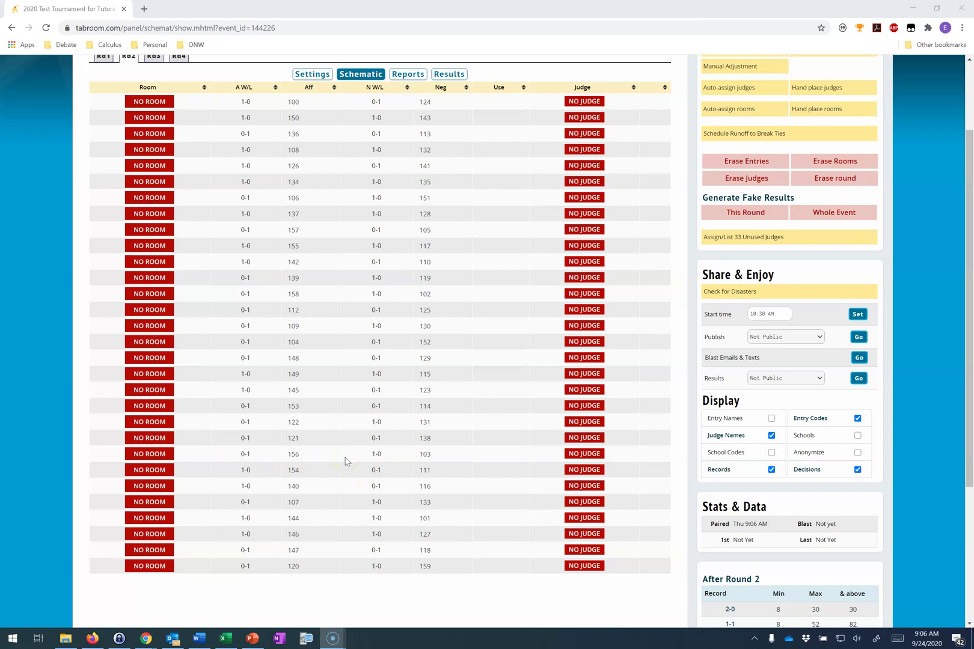
{"action": "scroll", "coordinate": [346, 461], "scroll_direction": "up", "scroll_amount": 2}
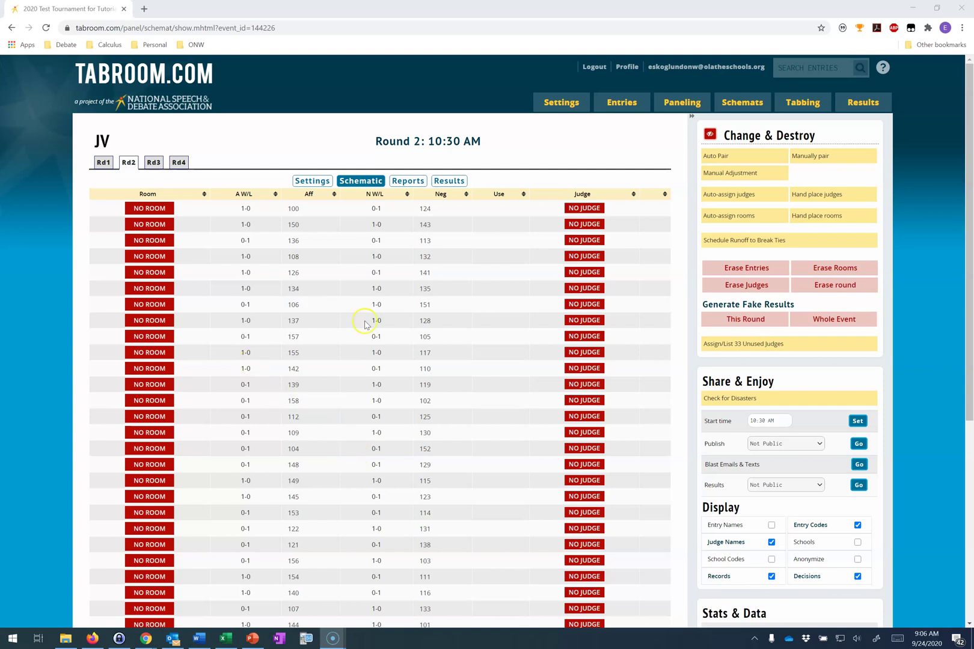
{"action": "triple_click", "coordinate": [300, 437]}
{"action": "left_click", "coordinate": [274, 439]}
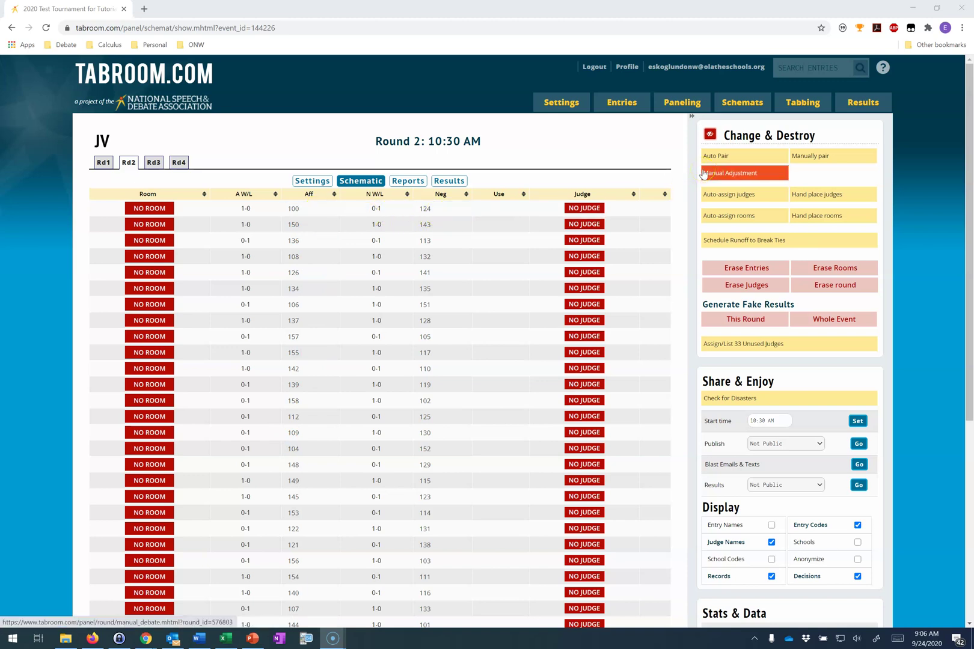
Open JV Round 2 for manual pairing adjustment and show schools, hits and sides for every entry
{"action": "left_click", "coordinate": [749, 175]}
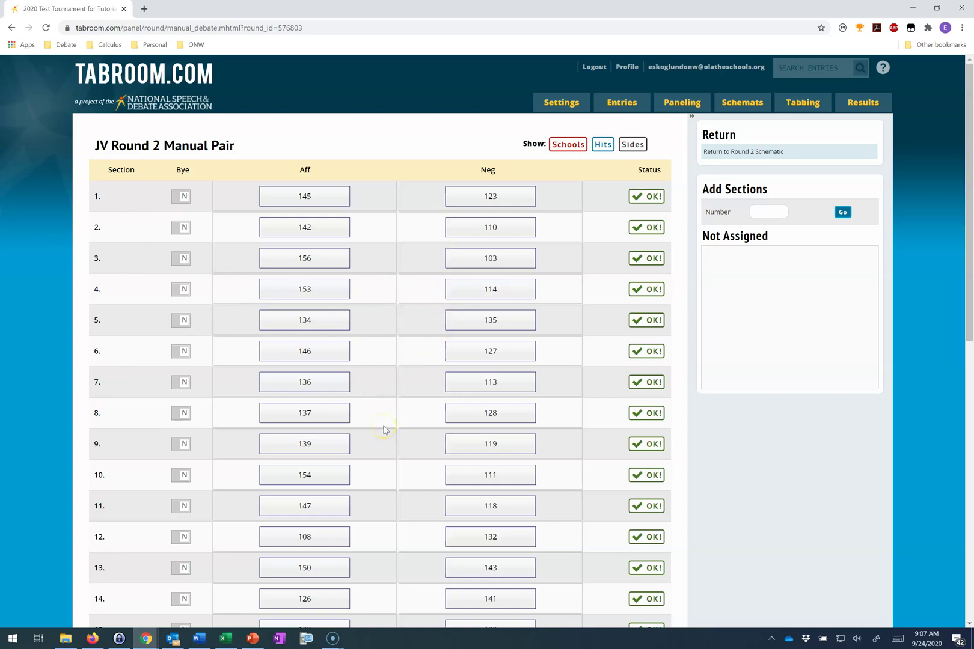
{"action": "left_click", "coordinate": [570, 144]}
{"action": "left_click", "coordinate": [570, 141]}
{"action": "left_click", "coordinate": [607, 145]}
{"action": "left_click", "coordinate": [632, 144]}
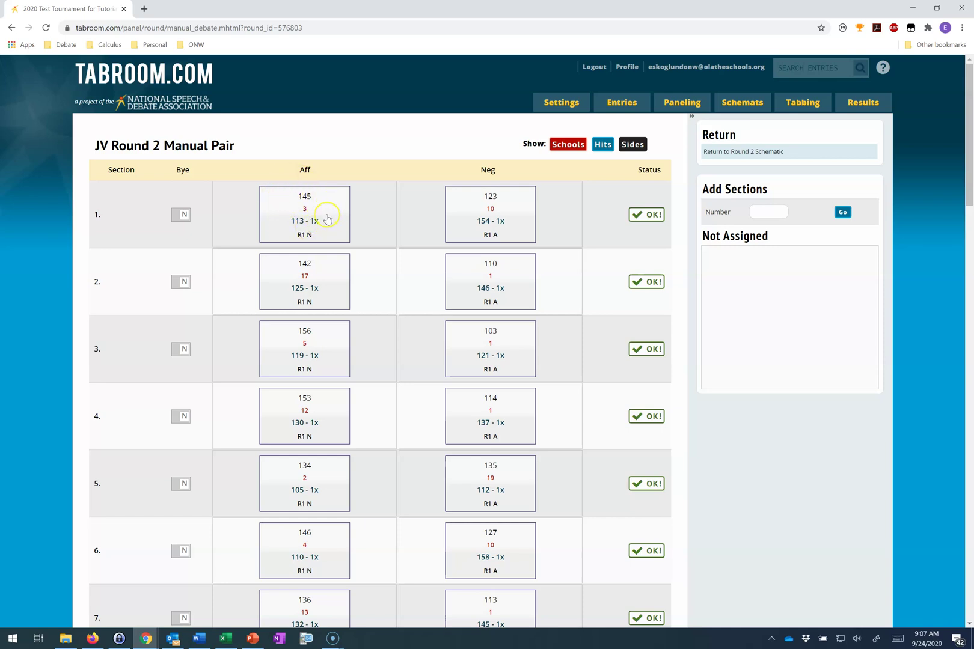
Swap Aff entry 145 in section 1 with Aff entry 153 in section 4 and look over the sections
{"action": "left_click", "coordinate": [309, 204]}
{"action": "left_click_drag", "start_coordinate": [309, 204], "coordinate": [289, 410]}
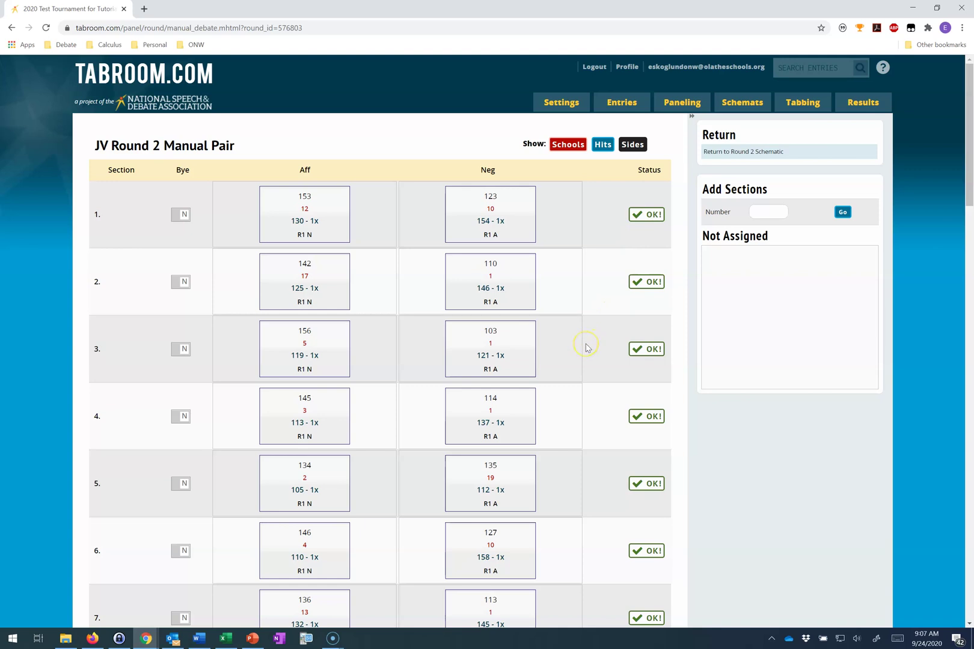
{"action": "scroll", "coordinate": [586, 347], "scroll_direction": "down", "scroll_amount": 3}
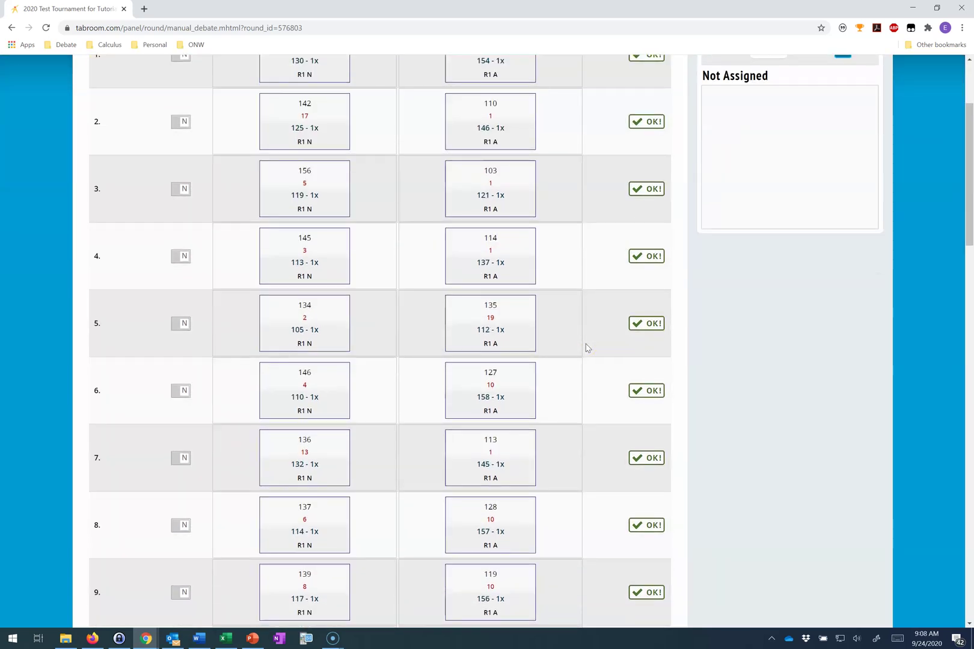
{"action": "scroll", "coordinate": [586, 348], "scroll_direction": "up", "scroll_amount": 3}
{"action": "scroll", "coordinate": [586, 348], "scroll_direction": "down", "scroll_amount": 4}
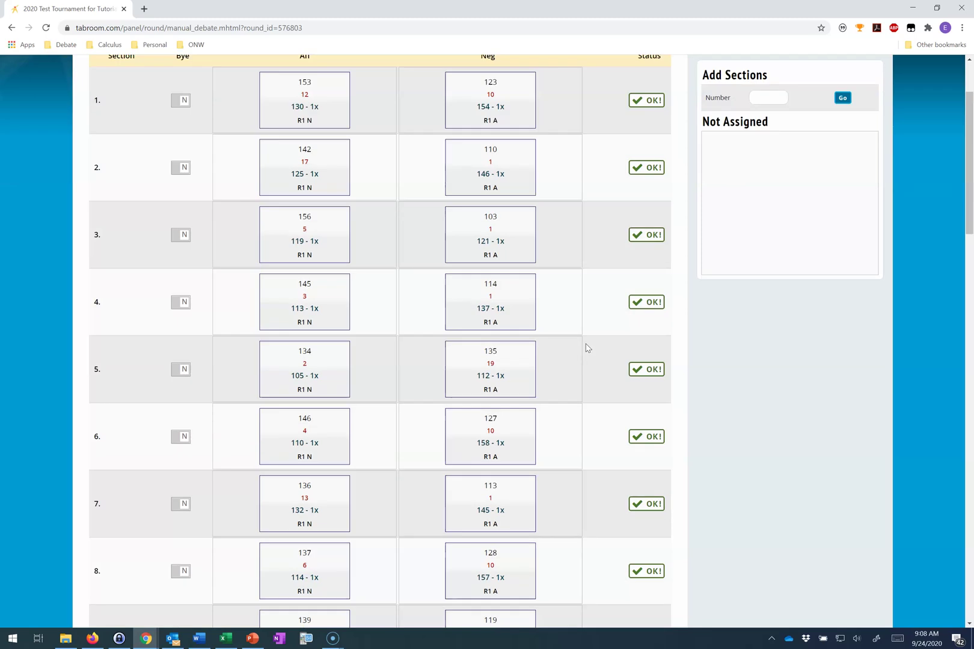
Swap Aff entry 108 in section 12 with Aff entry 154 in section 10 and return to the Round 2 schematic
{"action": "scroll", "coordinate": [586, 349], "scroll_direction": "down", "scroll_amount": 3}
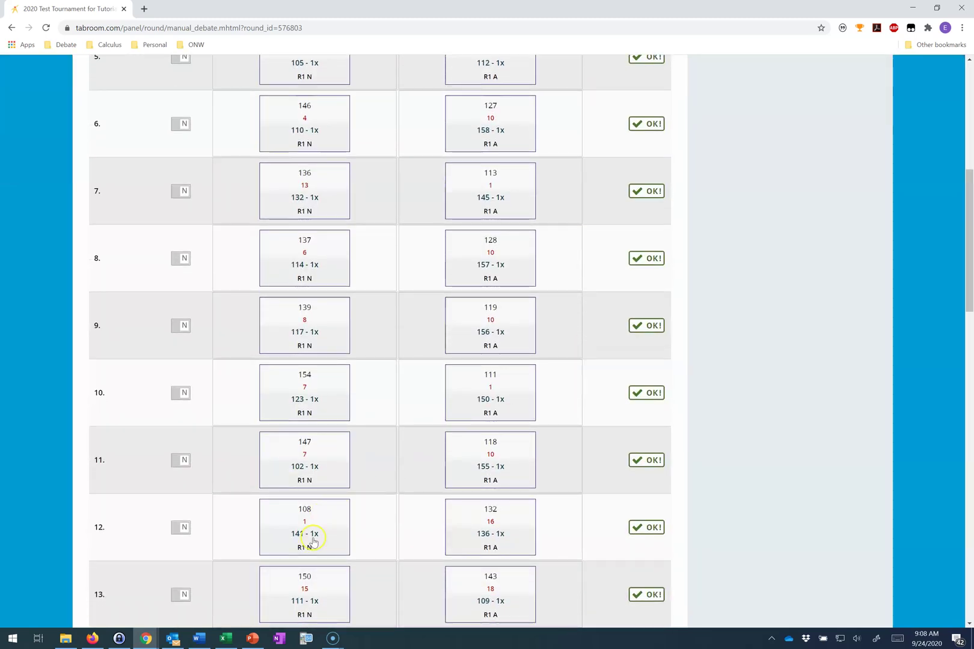
{"action": "left_click_drag", "start_coordinate": [315, 543], "coordinate": [313, 410]}
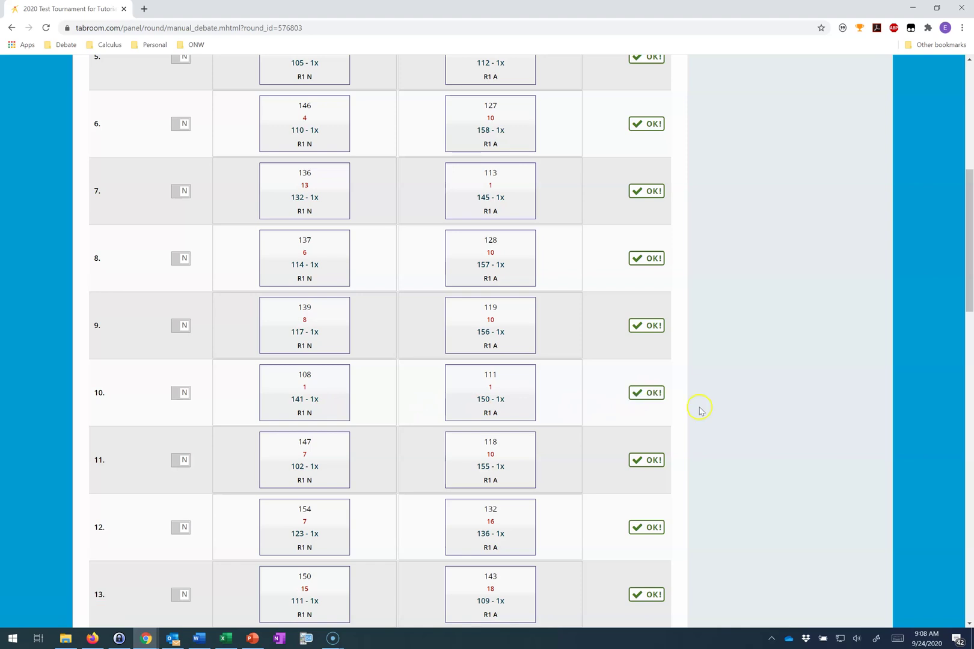
{"action": "scroll", "coordinate": [343, 462], "scroll_direction": "up", "scroll_amount": 7}
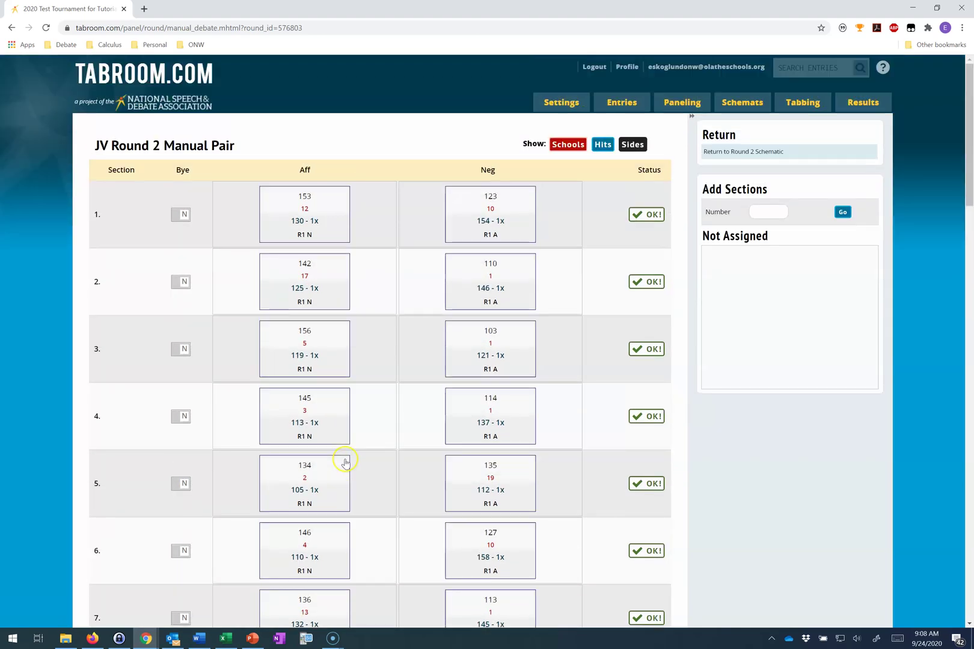
{"action": "left_click", "coordinate": [759, 152]}
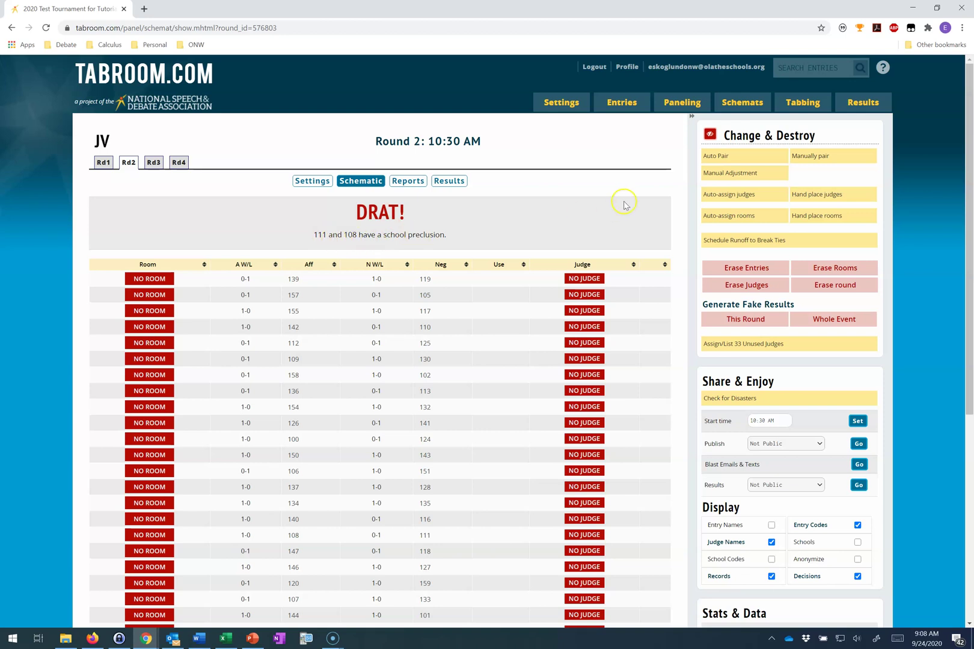
Reopen manual adjustment for JV Round 2, check the section statuses and show schools, hits and sides for every entry
{"action": "left_click", "coordinate": [706, 173]}
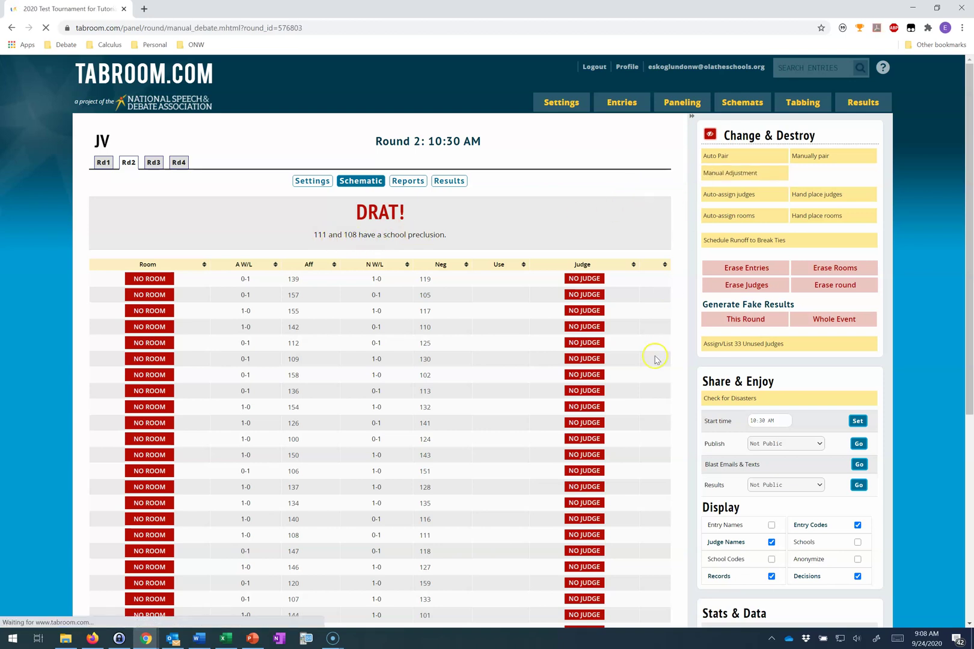
{"action": "scroll", "coordinate": [687, 384], "scroll_direction": "down", "scroll_amount": 3}
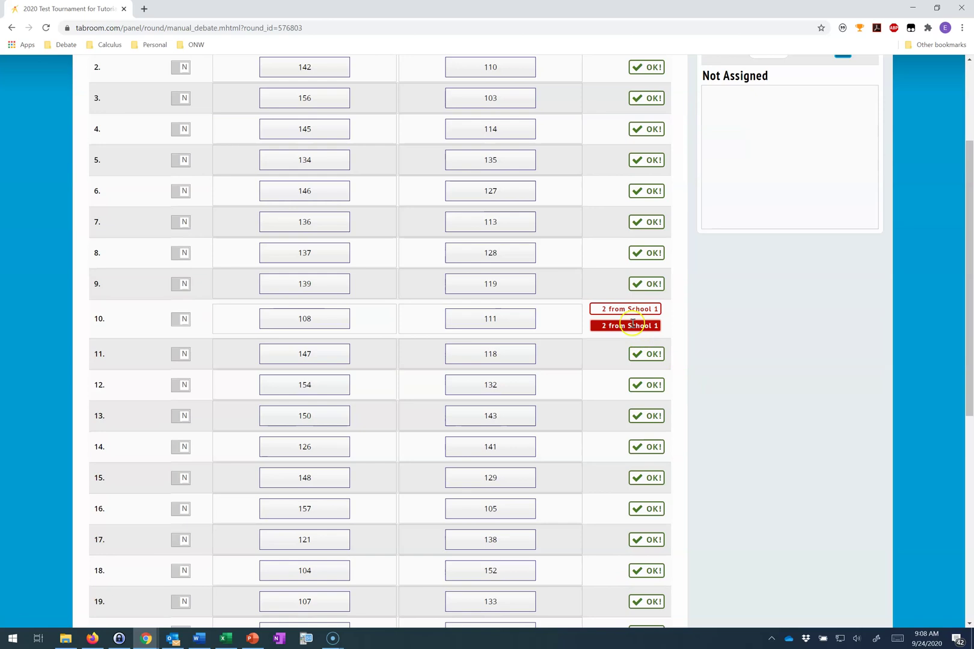
{"action": "scroll", "coordinate": [631, 319], "scroll_direction": "up", "scroll_amount": 3}
{"action": "left_click", "coordinate": [568, 145]}
{"action": "left_click", "coordinate": [602, 144]}
{"action": "left_click", "coordinate": [631, 145]}
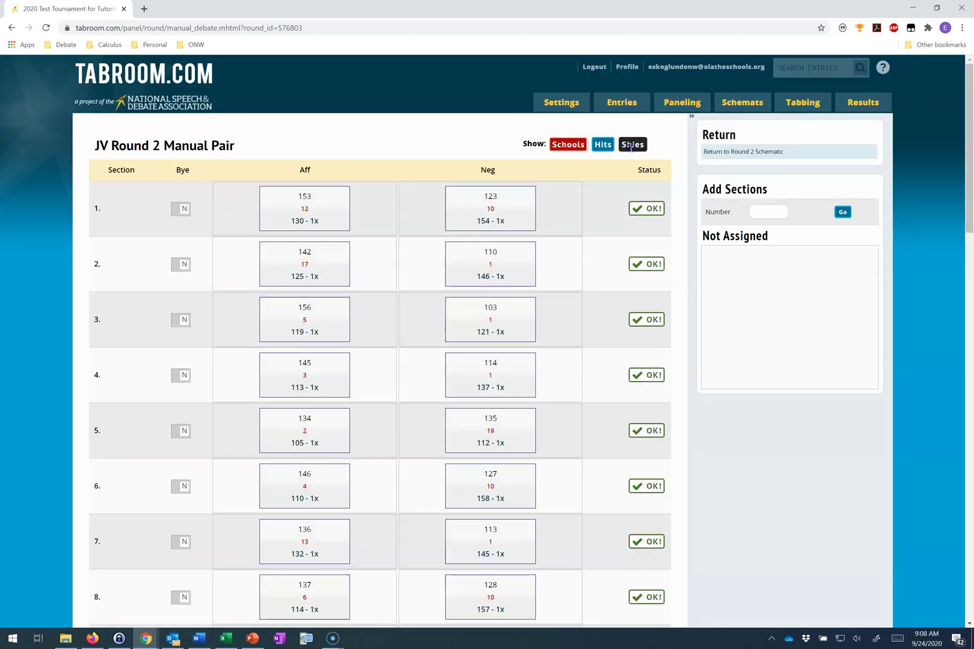
Swap Aff entry 108 in section 10 with Aff entry 139 in section 9
{"action": "scroll", "coordinate": [716, 398], "scroll_direction": "down", "scroll_amount": 7}
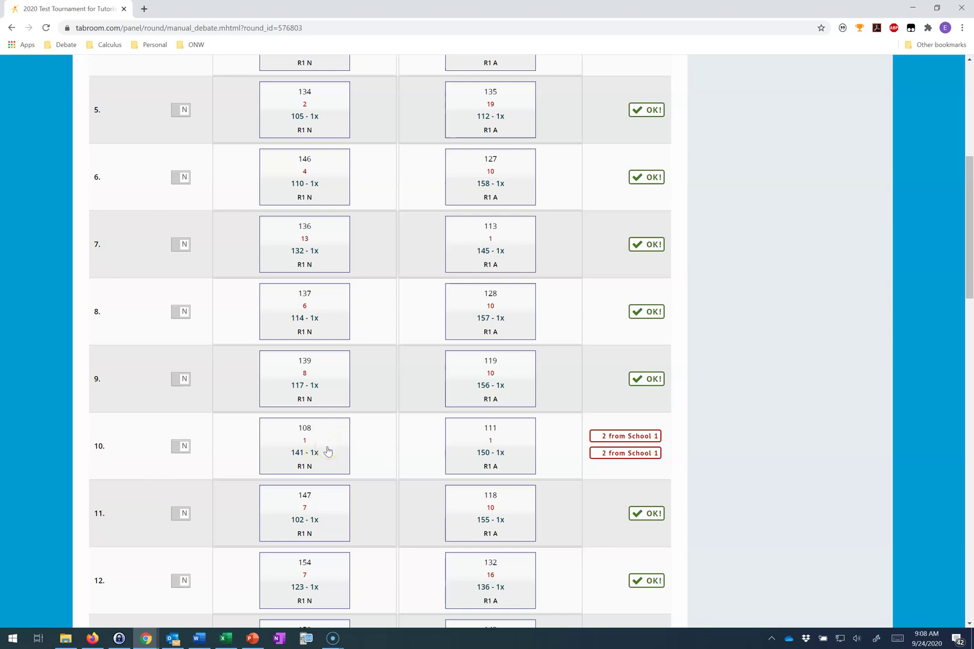
{"action": "left_click_drag", "start_coordinate": [315, 462], "coordinate": [315, 397]}
{"action": "scroll", "coordinate": [565, 434], "scroll_direction": "up", "scroll_amount": 6}
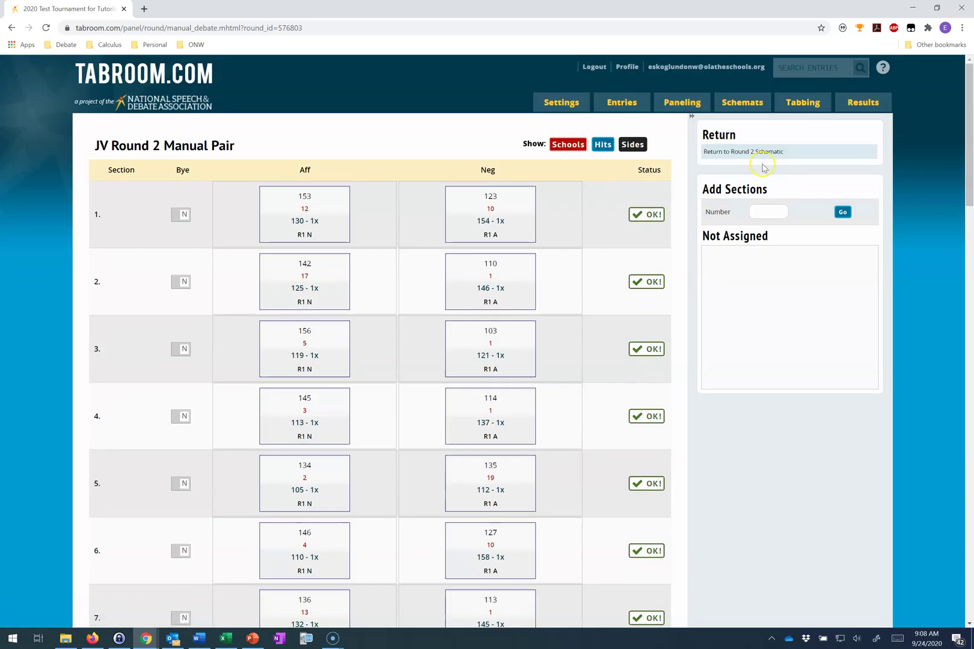
Reload the manual pairing page, check the status of all sections and return to the Round 2 schematic
{"action": "left_click", "coordinate": [46, 27]}
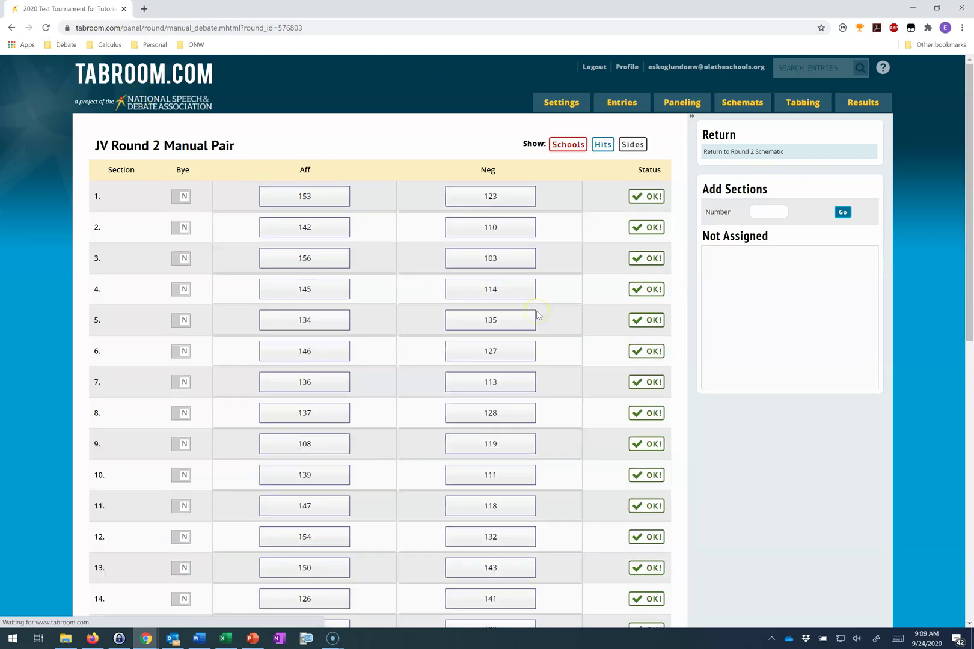
{"action": "scroll", "coordinate": [536, 311], "scroll_direction": "down", "scroll_amount": 5}
{"action": "scroll", "coordinate": [536, 315], "scroll_direction": "down", "scroll_amount": 5}
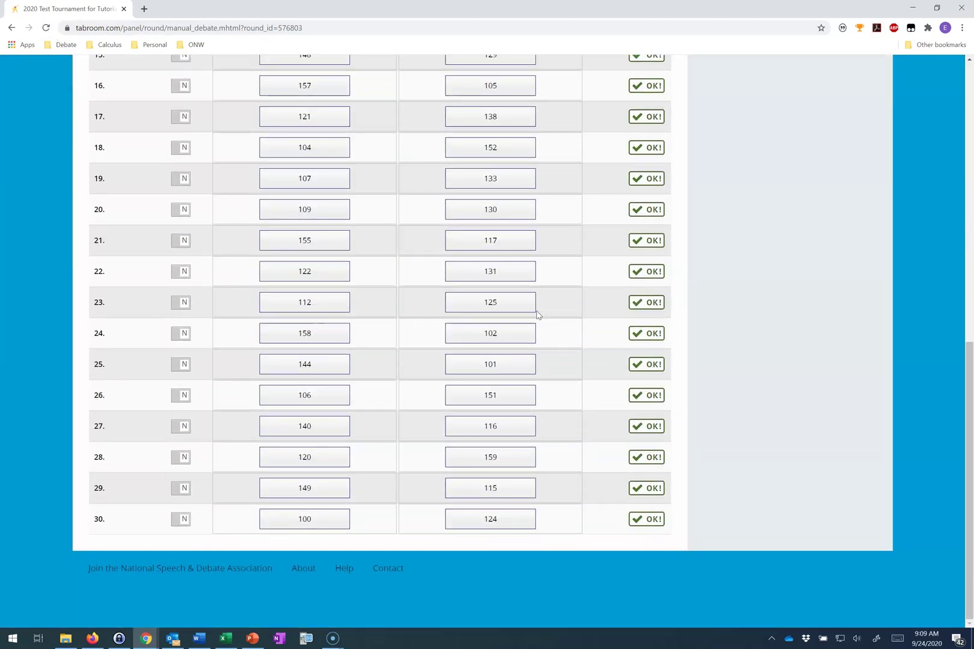
{"action": "scroll", "coordinate": [537, 316], "scroll_direction": "up", "scroll_amount": 10}
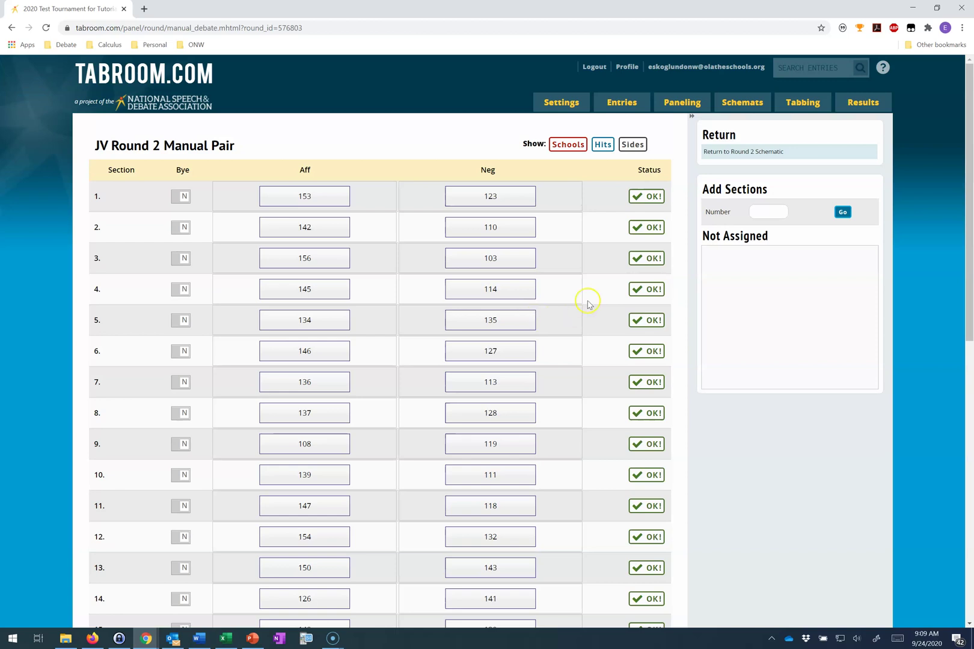
{"action": "left_click", "coordinate": [744, 152]}
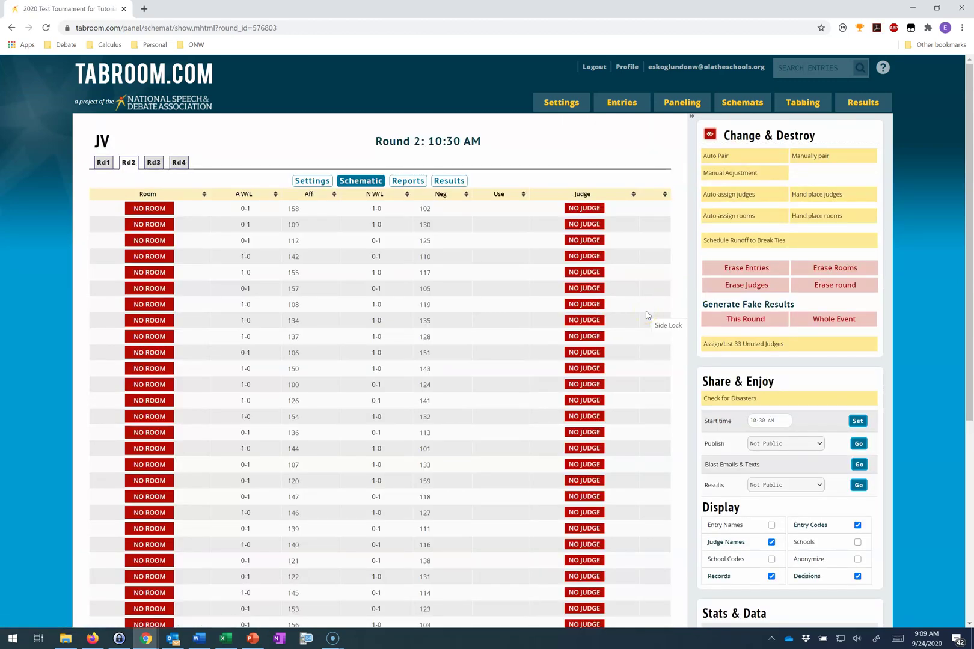
Assign judges and rooms to all JV Round 2 debates
{"action": "left_click", "coordinate": [845, 158]}
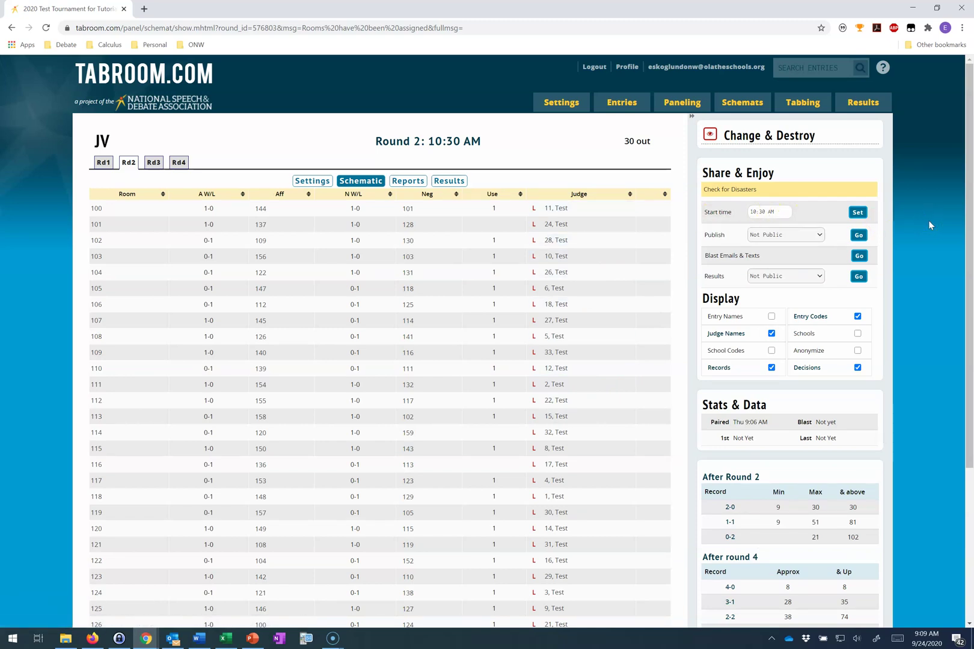
{"action": "left_click", "coordinate": [710, 140]}
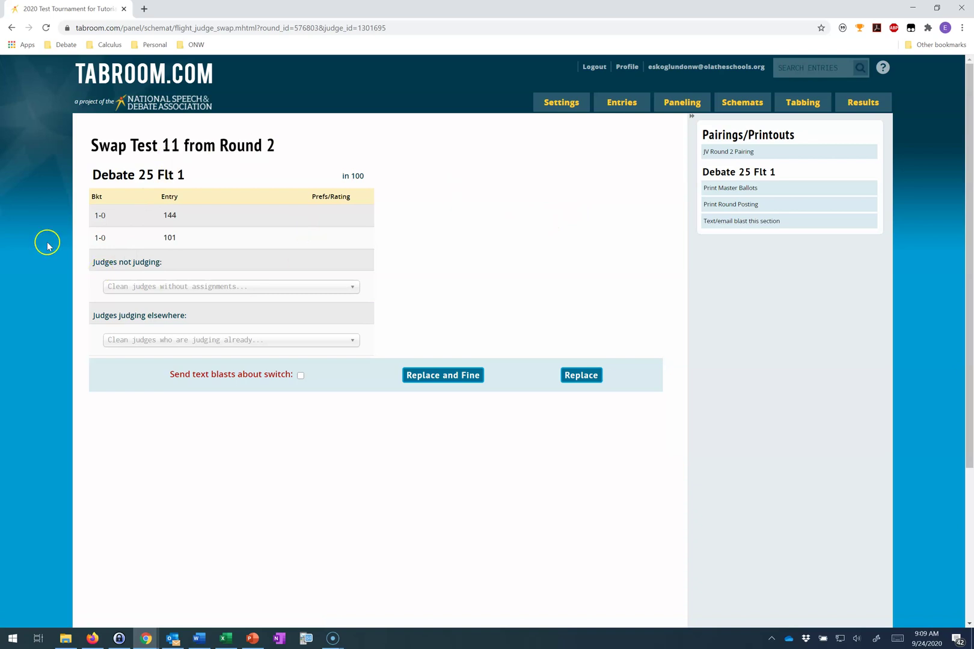
On the judge swap page for room 100, review the judges without assignments and those judging elsewhere
{"action": "left_click", "coordinate": [191, 287]}
{"action": "left_click", "coordinate": [191, 289]}
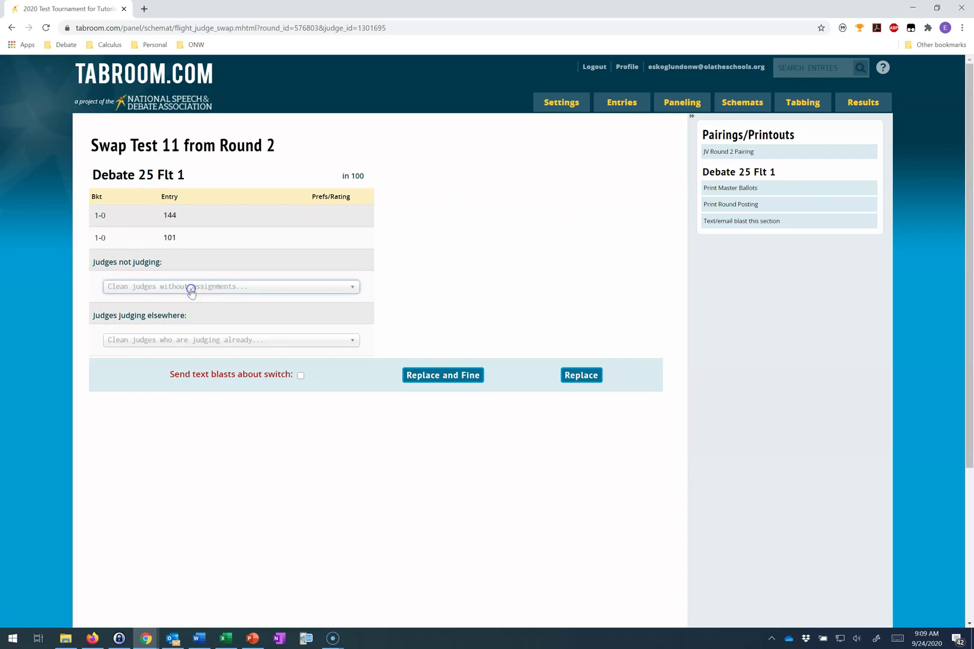
{"action": "left_click", "coordinate": [191, 289]}
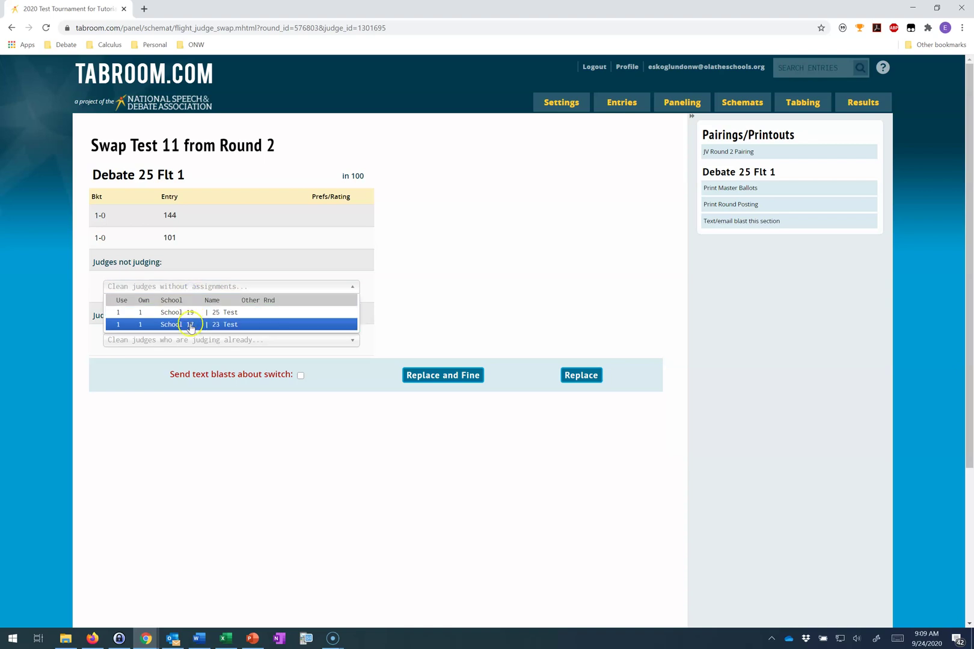
{"action": "left_click", "coordinate": [226, 273]}
{"action": "left_click", "coordinate": [222, 341]}
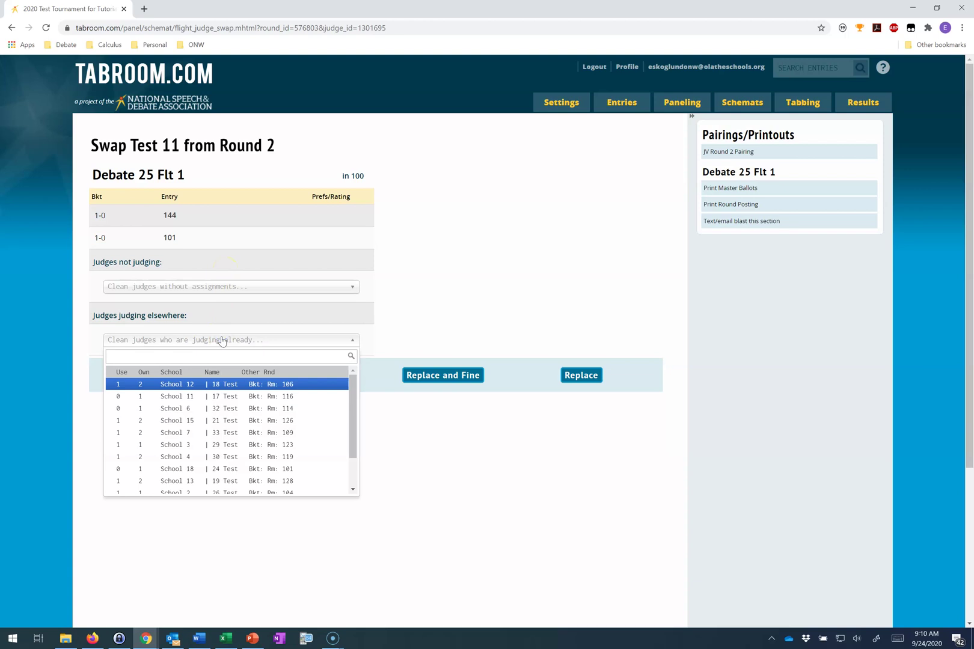
{"action": "left_click", "coordinate": [440, 313]}
Replace the room 100 judge with the unassigned judge from School 17 and check the judge use counts across Round 2
{"action": "left_click", "coordinate": [280, 286]}
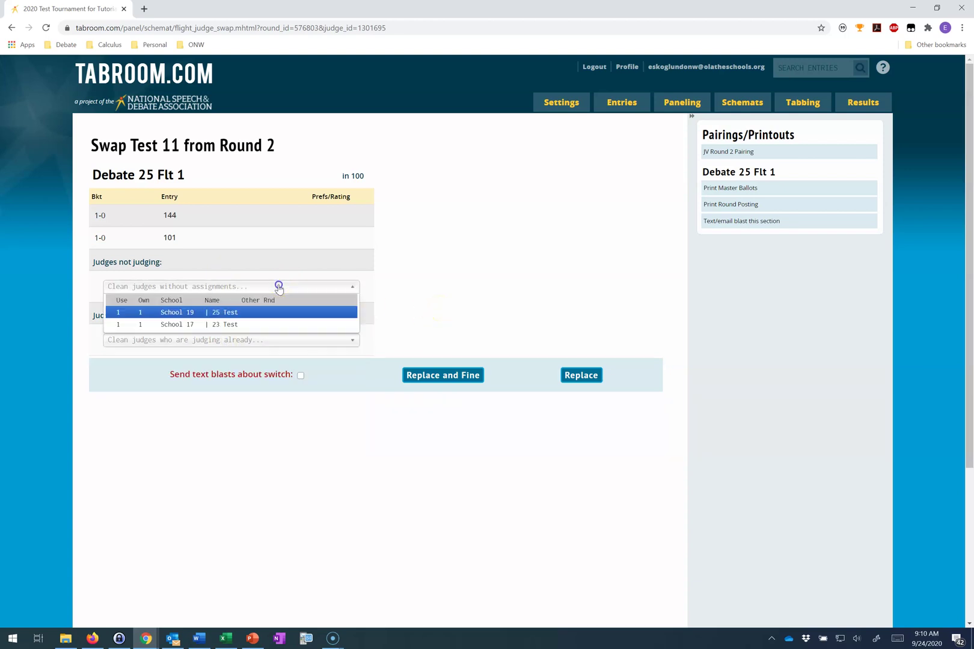
{"action": "left_click", "coordinate": [252, 325]}
{"action": "left_click", "coordinate": [518, 307]}
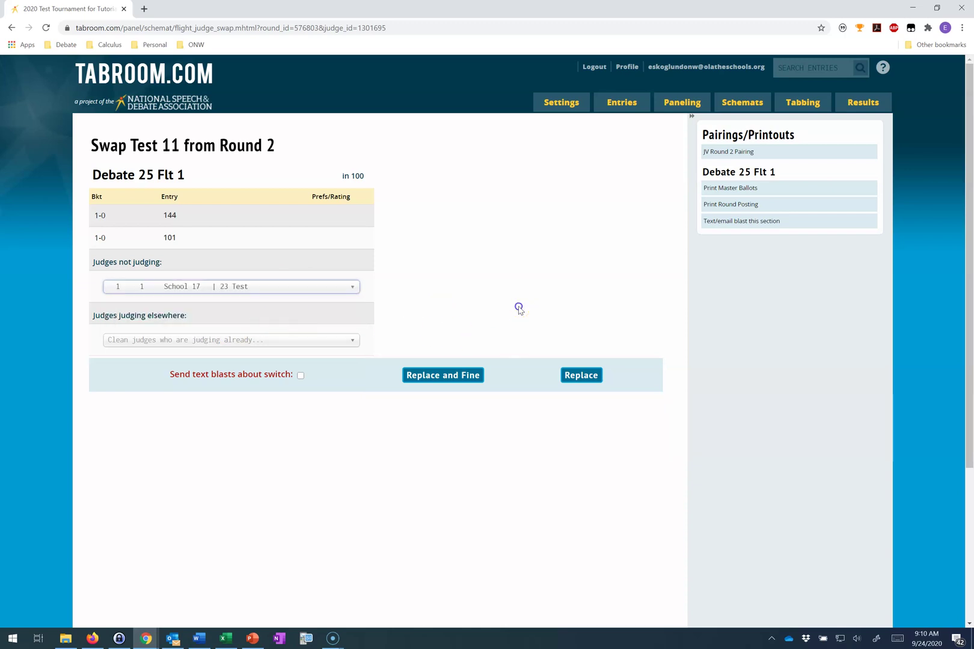
{"action": "left_click", "coordinate": [582, 374]}
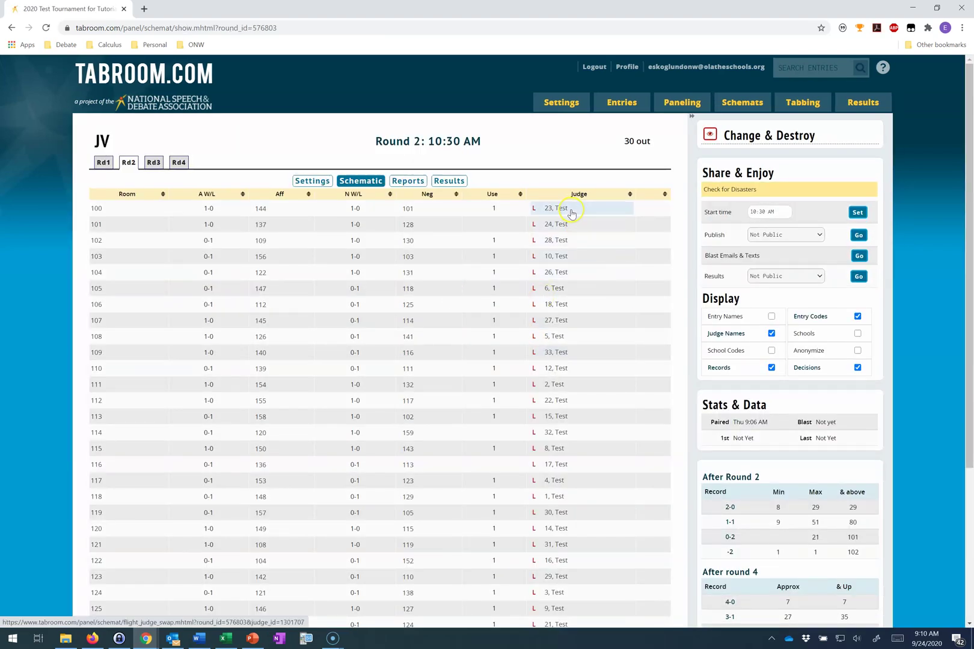
{"action": "left_click", "coordinate": [658, 169]}
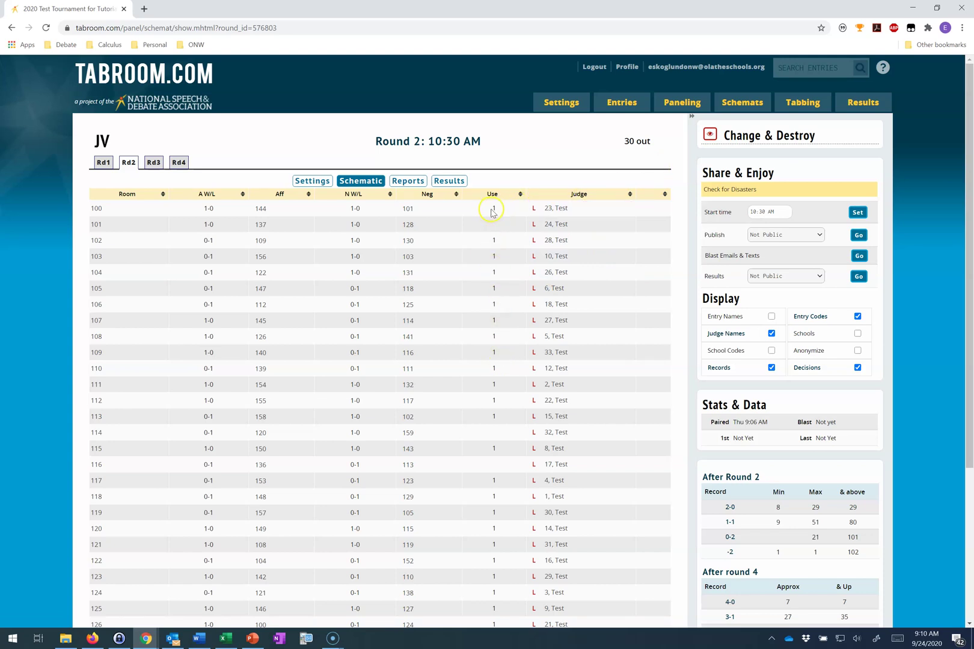
{"action": "scroll", "coordinate": [517, 404], "scroll_direction": "down", "scroll_amount": 3}
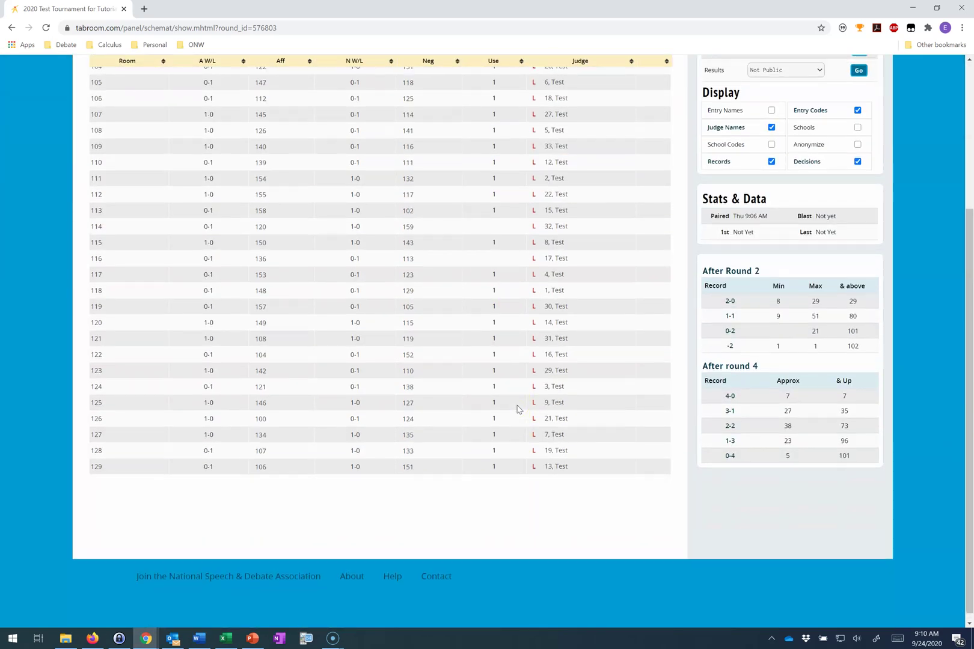
{"action": "scroll", "coordinate": [517, 407], "scroll_direction": "up", "scroll_amount": 3}
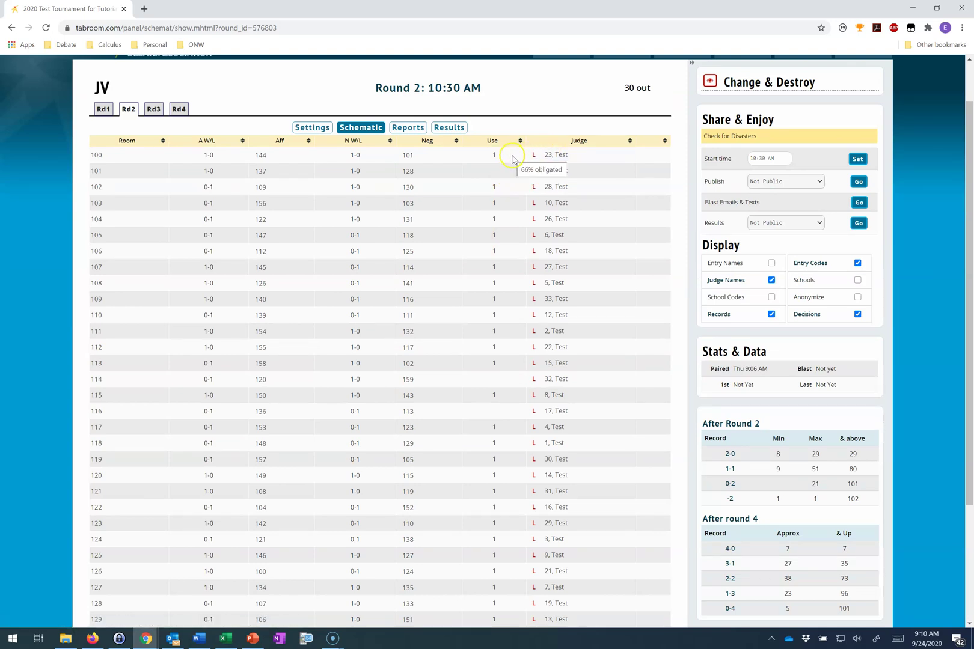
{"action": "scroll", "coordinate": [556, 98], "scroll_direction": "up", "scroll_amount": 1}
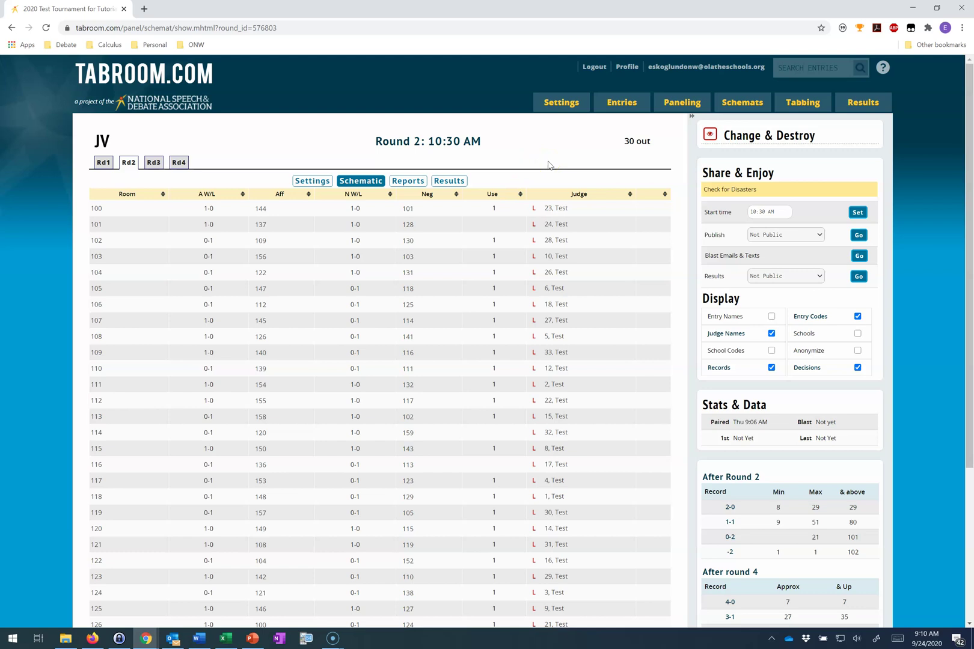
Publish JV Round 2 as Full Schematic and blast the assignments to all its entries and judges
{"action": "left_click", "coordinate": [781, 236]}
{"action": "left_click", "coordinate": [789, 268]}
{"action": "left_click", "coordinate": [858, 235]}
{"action": "left_click", "coordinate": [858, 255]}
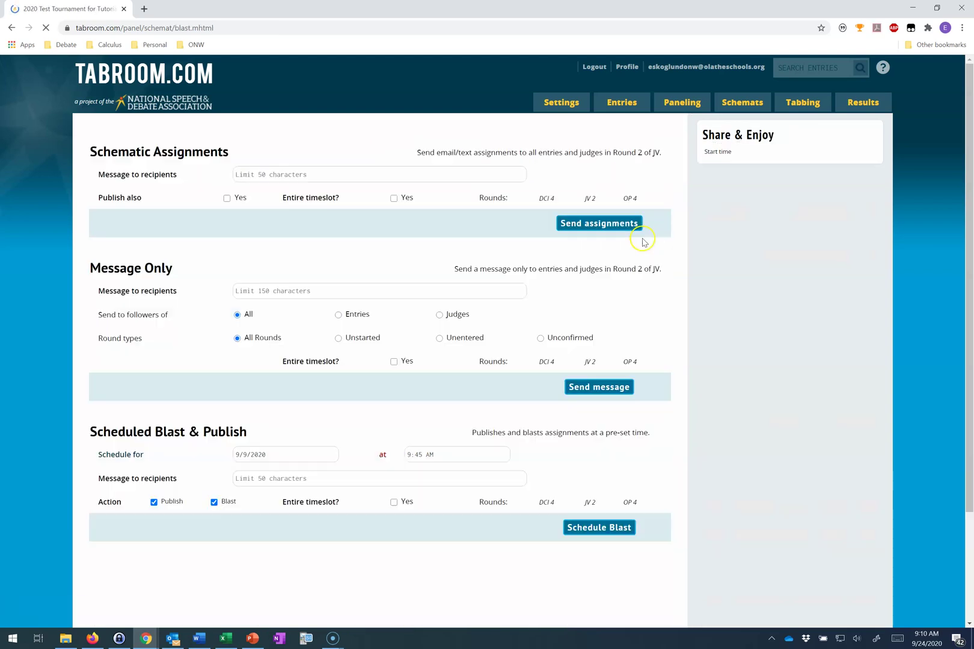
{"action": "left_click", "coordinate": [578, 224]}
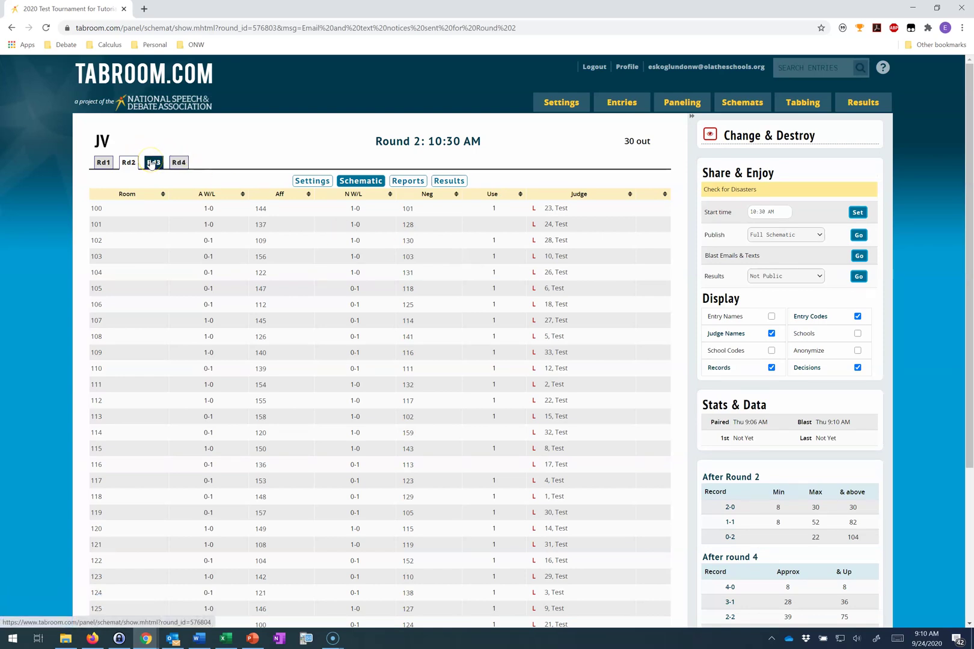
Generate fake results for JV Round 2 only and hide the change and destroy options
{"action": "left_click", "coordinate": [709, 137]}
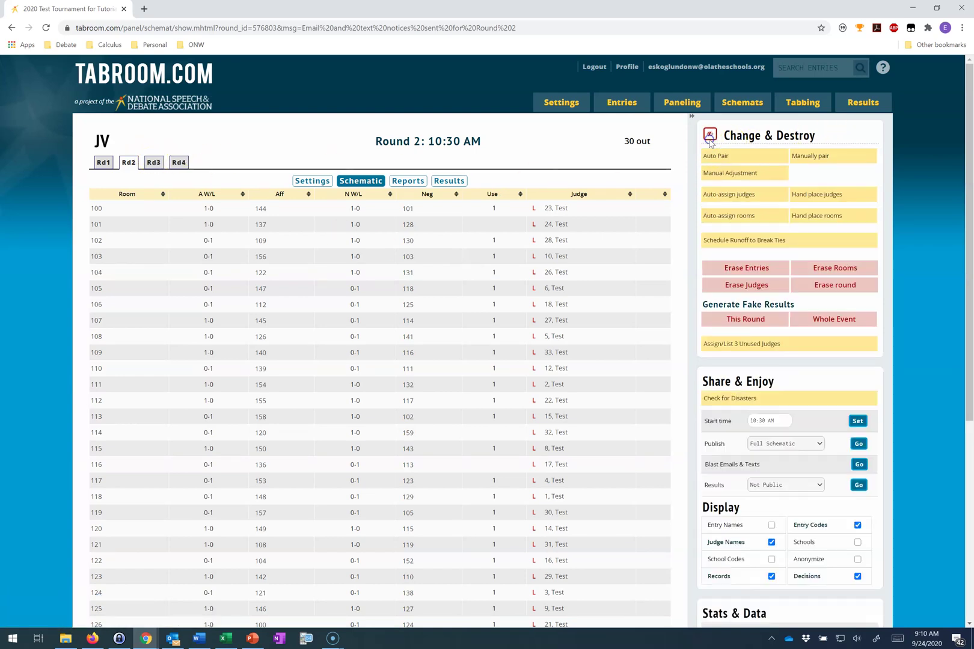
{"action": "left_click", "coordinate": [746, 321]}
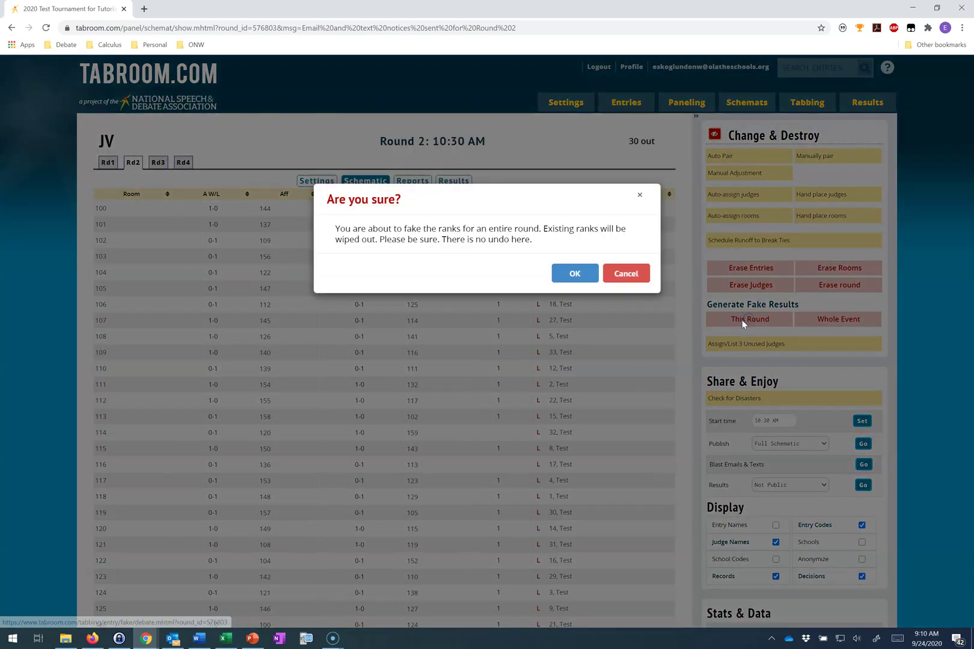
{"action": "left_click", "coordinate": [578, 191]}
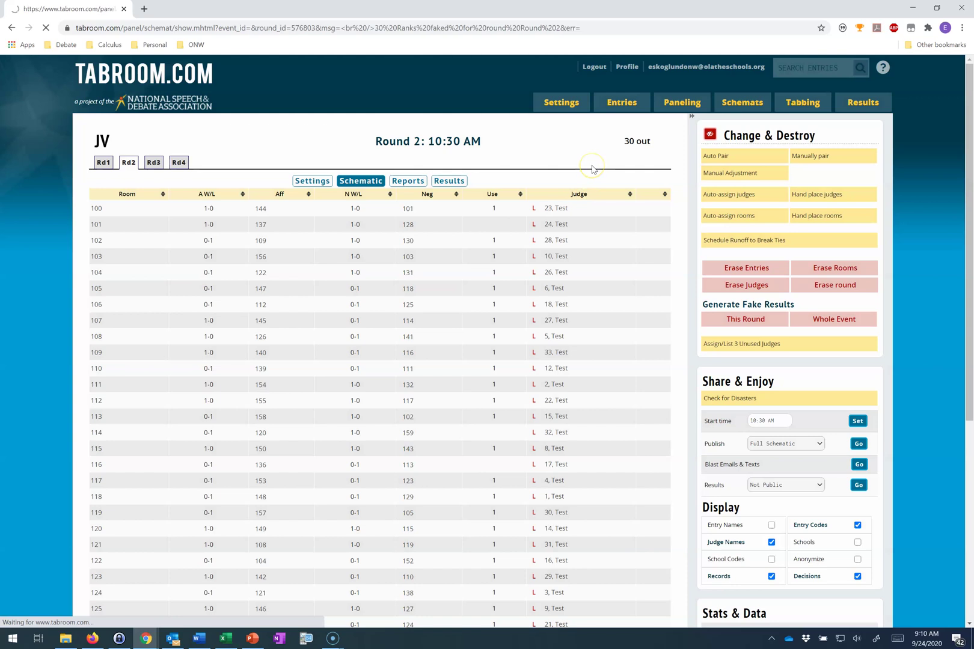
{"action": "left_click", "coordinate": [715, 134]}
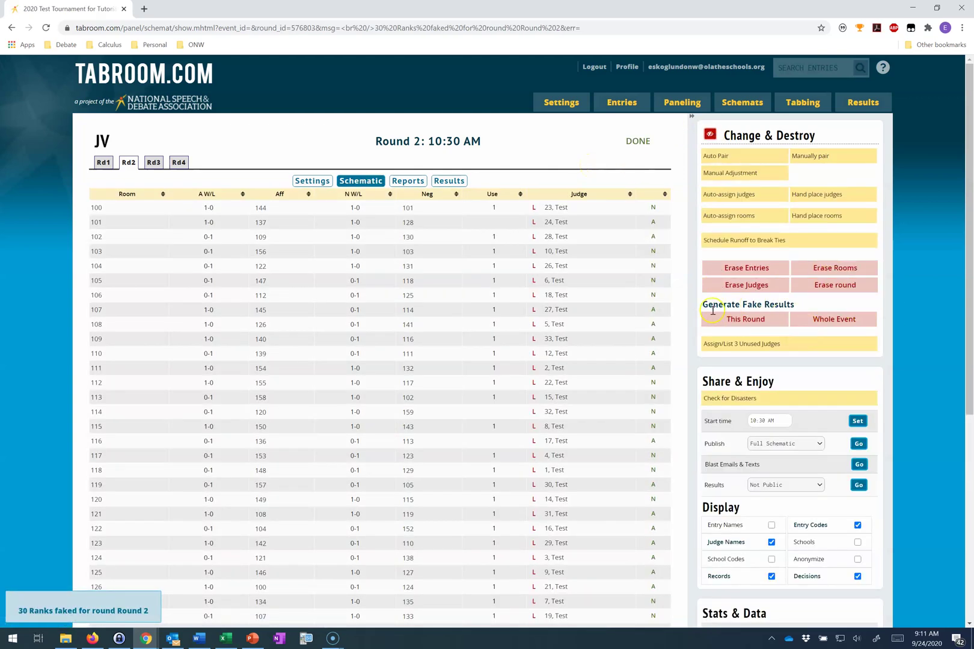
{"action": "left_click", "coordinate": [715, 135]}
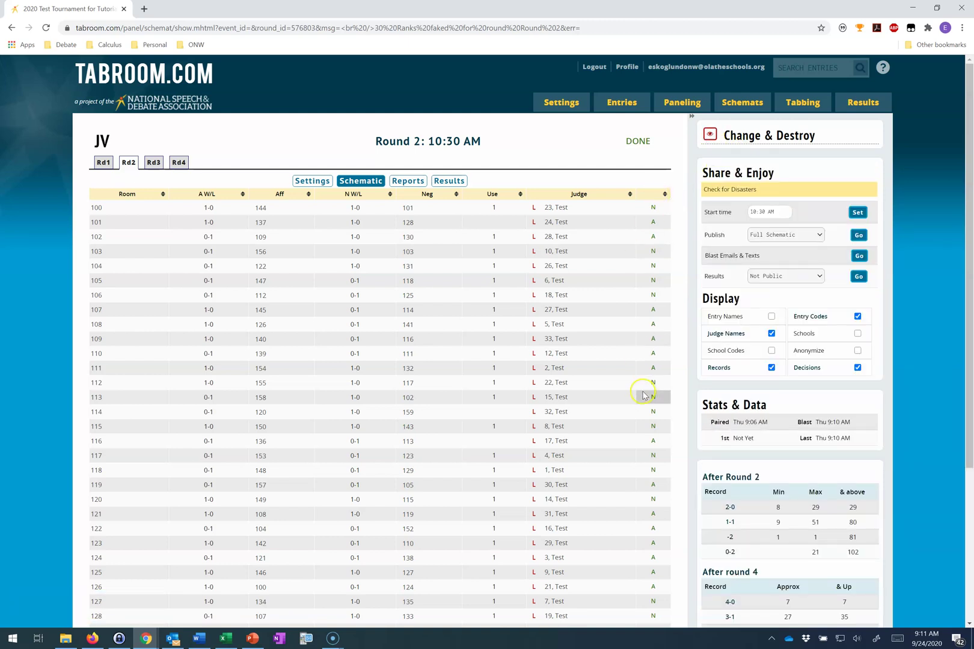
Check the JV Round 3 settings and auto-pair the round from its schematic
{"action": "left_click", "coordinate": [155, 163]}
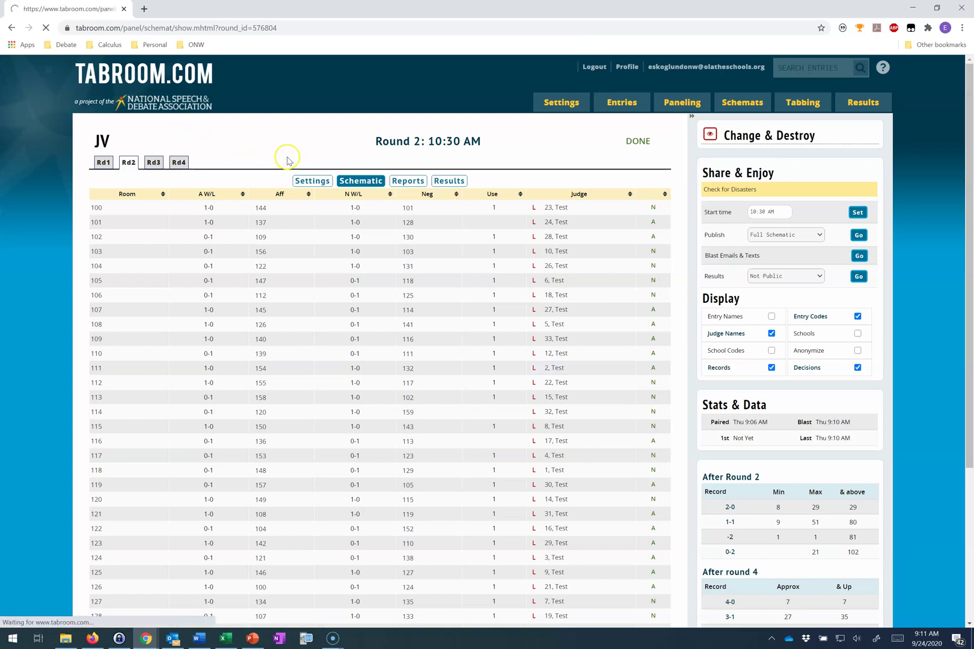
{"action": "left_click", "coordinate": [328, 179]}
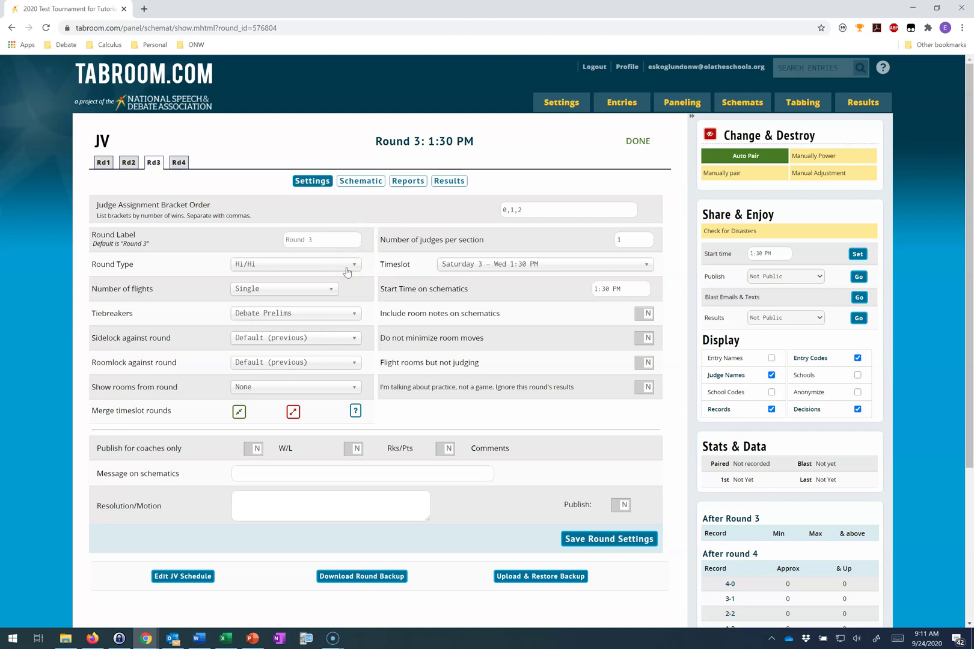
{"action": "left_click", "coordinate": [355, 182]}
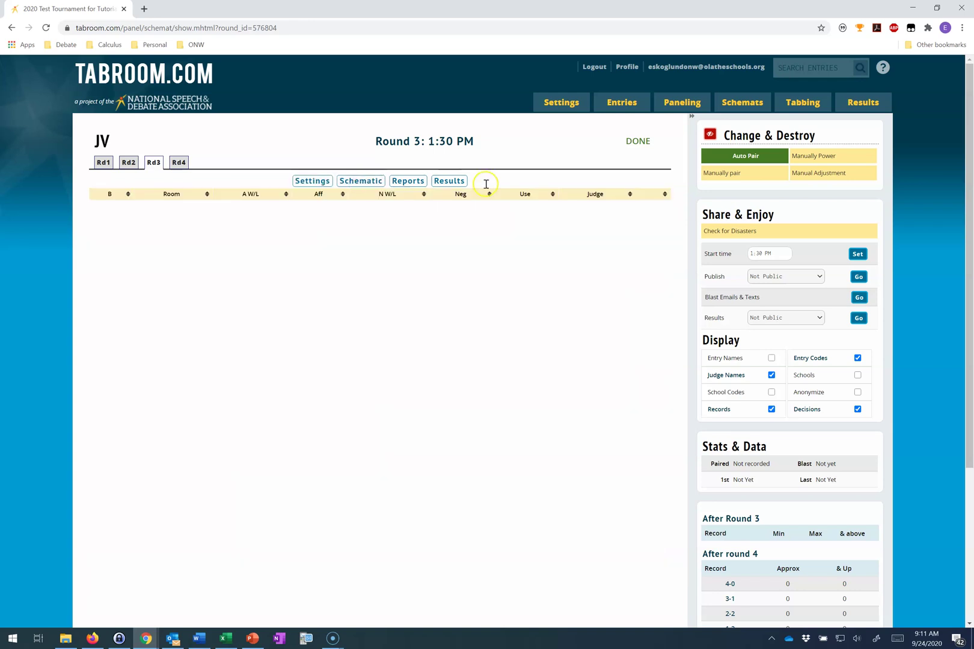
{"action": "left_click", "coordinate": [776, 156]}
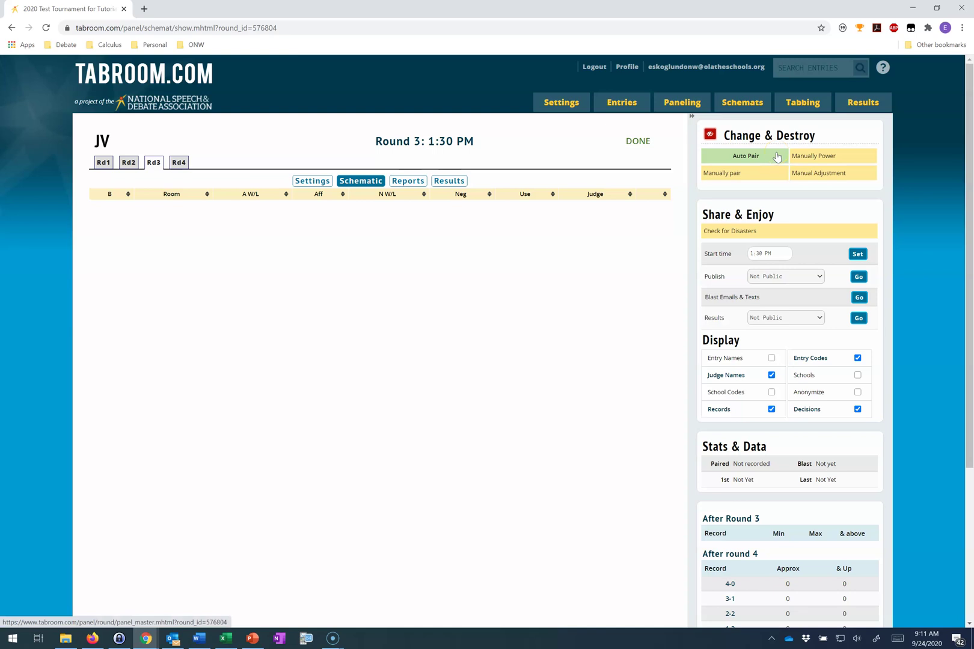
{"action": "left_click", "coordinate": [777, 156]}
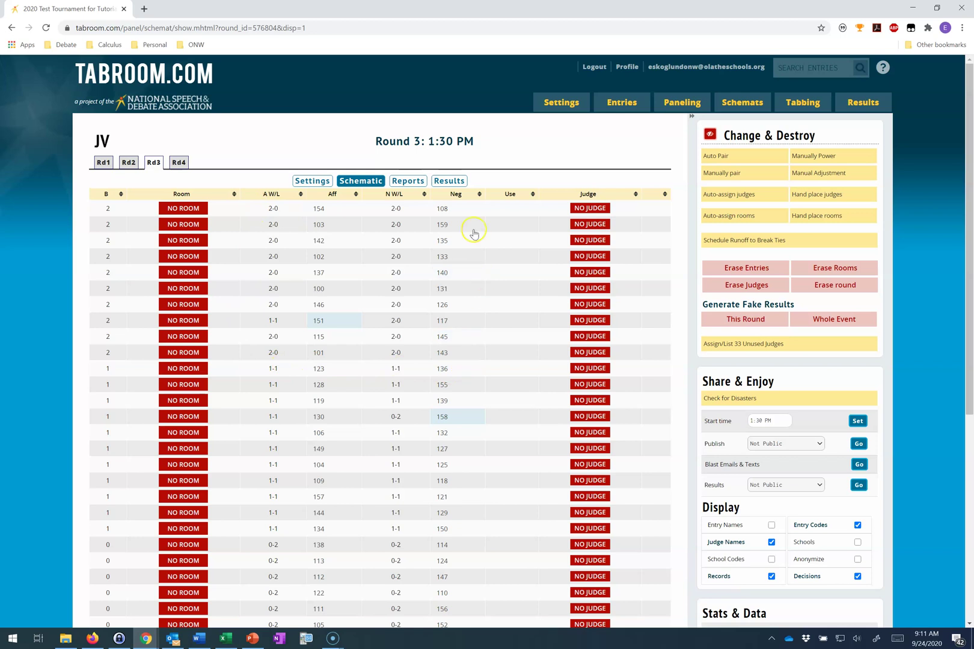
Review the JV Round 3 pairings across the win brackets and auto-assign judges and rooms to the round
{"action": "scroll", "coordinate": [288, 391], "scroll_direction": "down", "scroll_amount": 2}
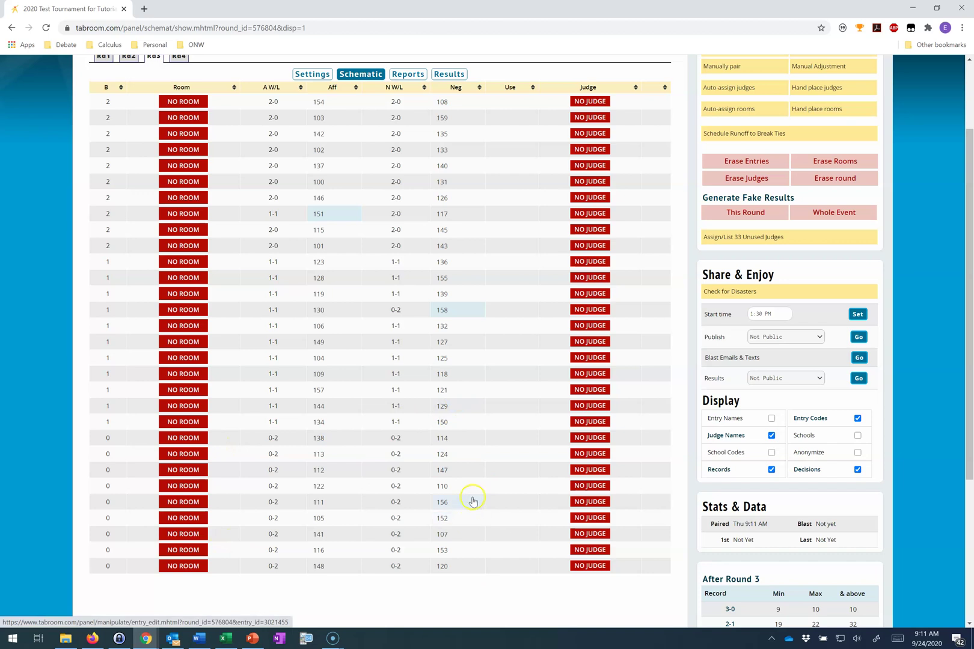
{"action": "scroll", "coordinate": [400, 225], "scroll_direction": "up", "scroll_amount": 1}
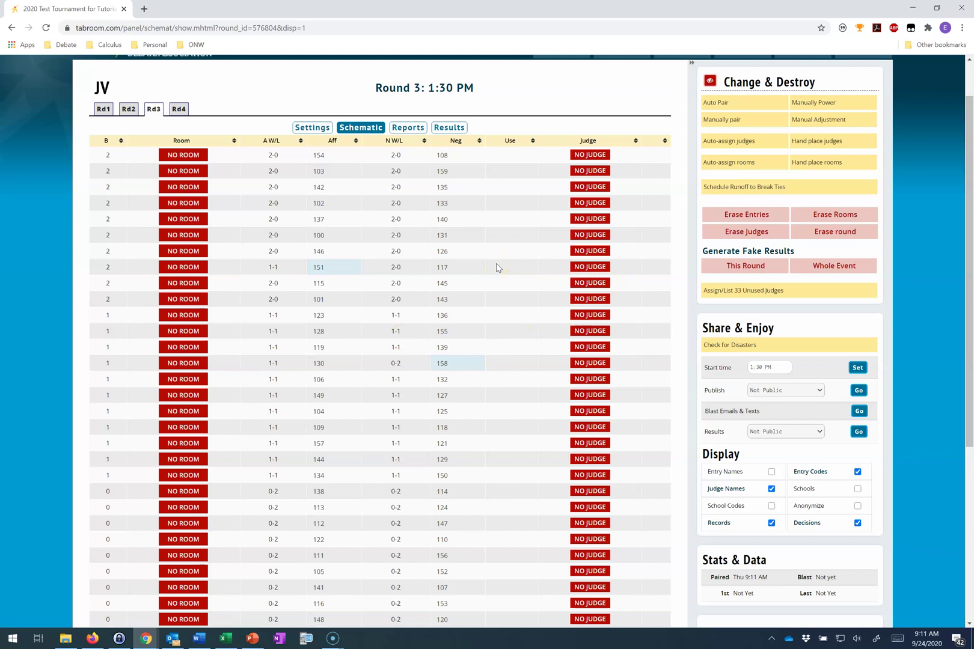
{"action": "scroll", "coordinate": [497, 268], "scroll_direction": "down", "scroll_amount": 1}
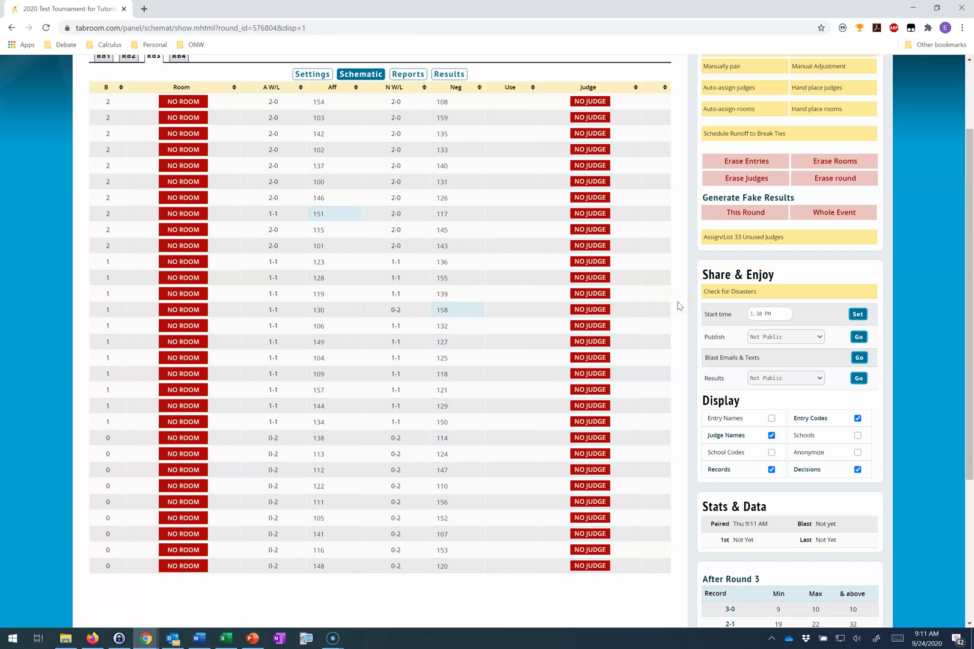
{"action": "scroll", "coordinate": [678, 306], "scroll_direction": "up", "scroll_amount": 1}
{"action": "scroll", "coordinate": [678, 306], "scroll_direction": "up", "scroll_amount": 1}
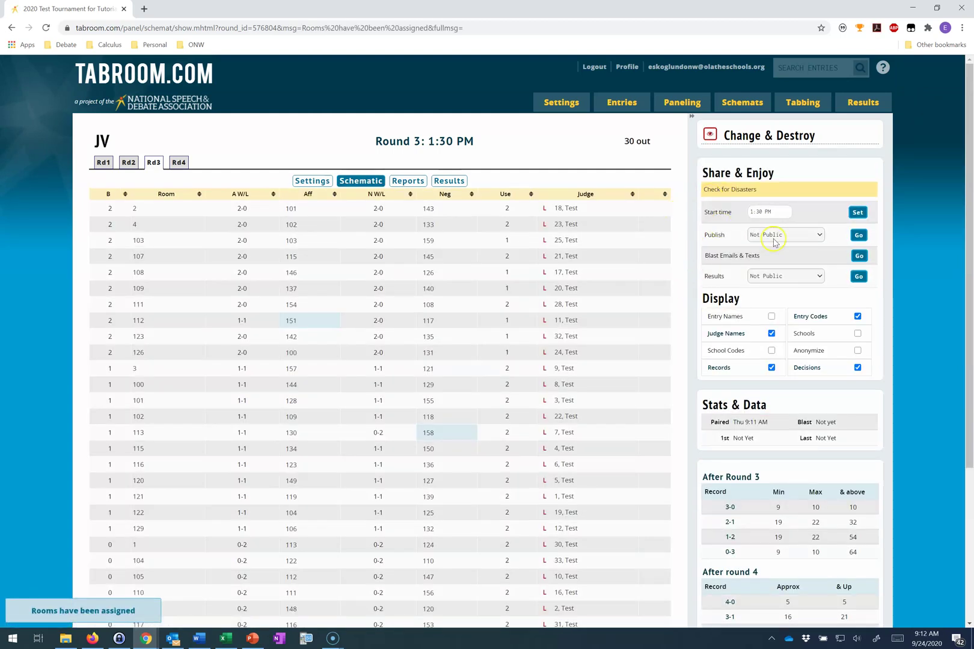
Publish JV Round 3 as Full Schematic and blast the assignments to its entries and judges
{"action": "left_click", "coordinate": [780, 238]}
{"action": "left_click", "coordinate": [759, 265]}
{"action": "left_click", "coordinate": [859, 235]}
{"action": "left_click", "coordinate": [858, 256]}
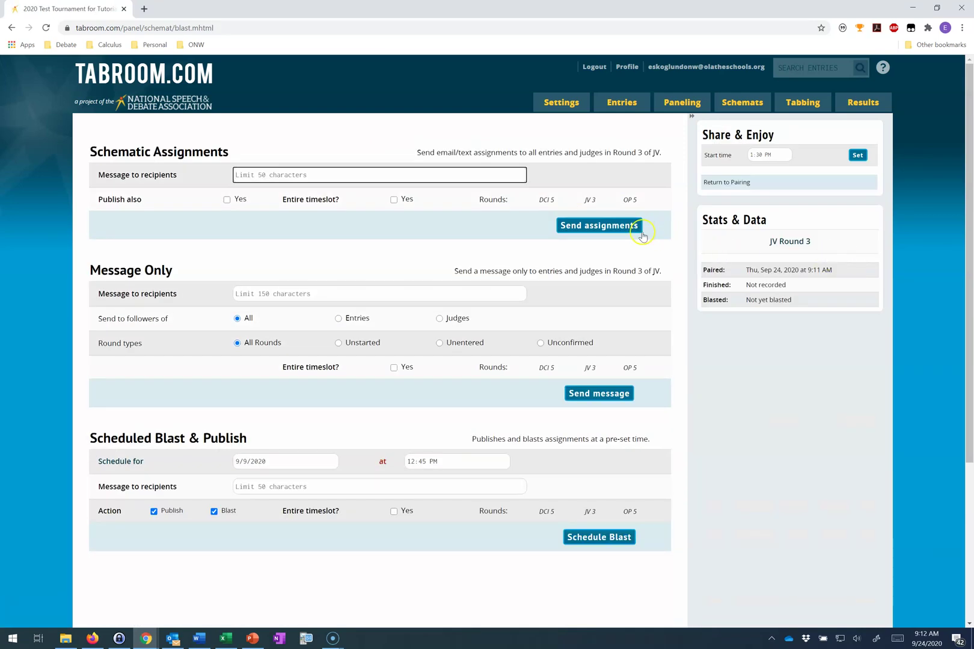
{"action": "left_click", "coordinate": [641, 233]}
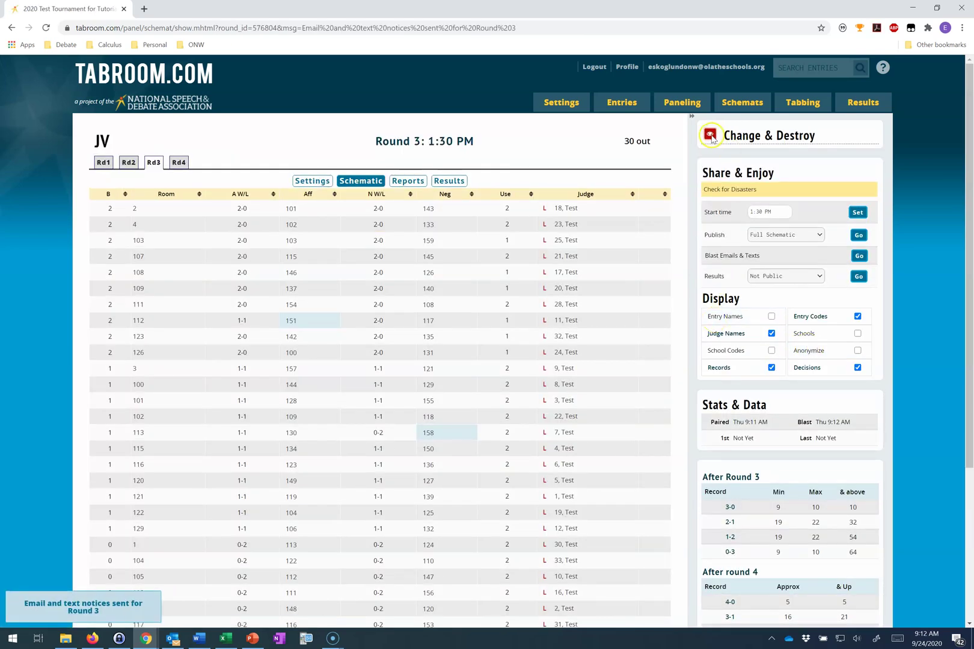
Generate fake results for JV Round 3 only and look over the decisions and record projections
{"action": "left_click", "coordinate": [710, 134]}
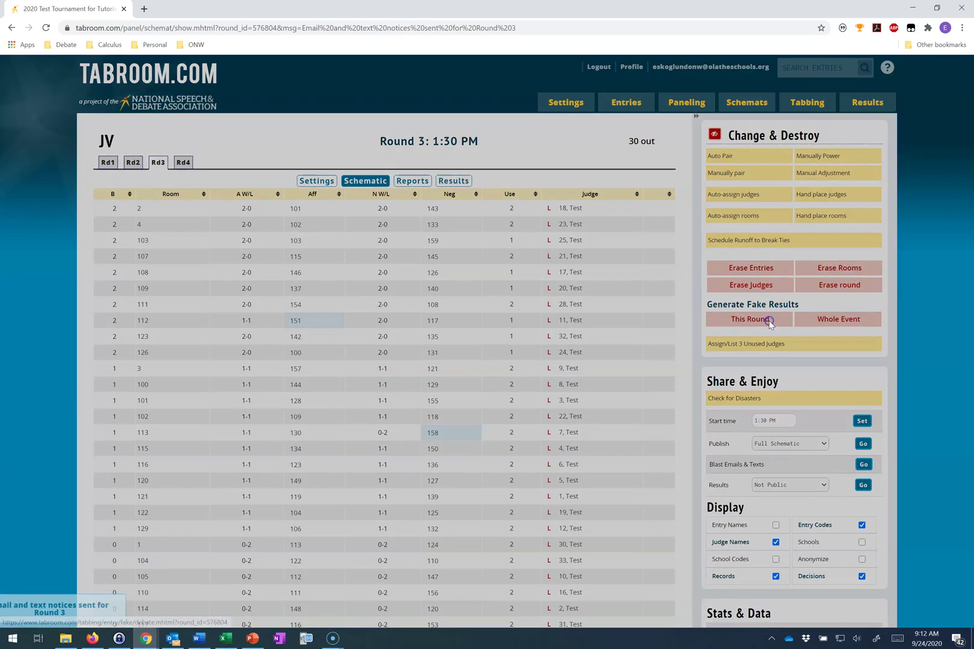
{"action": "left_click", "coordinate": [766, 320]}
{"action": "left_click", "coordinate": [583, 202]}
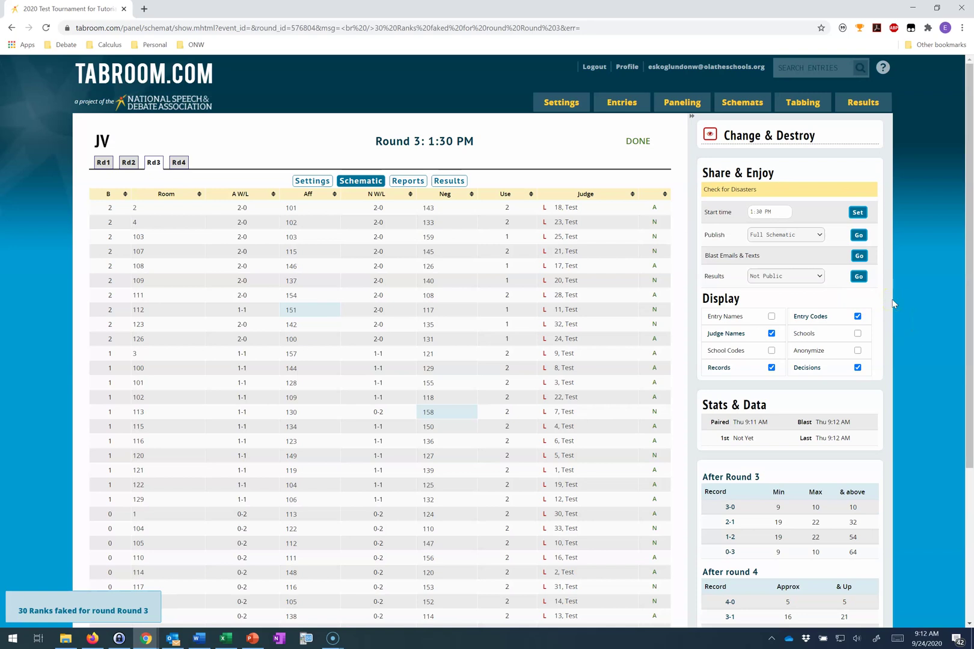
{"action": "scroll", "coordinate": [887, 301], "scroll_direction": "down", "scroll_amount": 2}
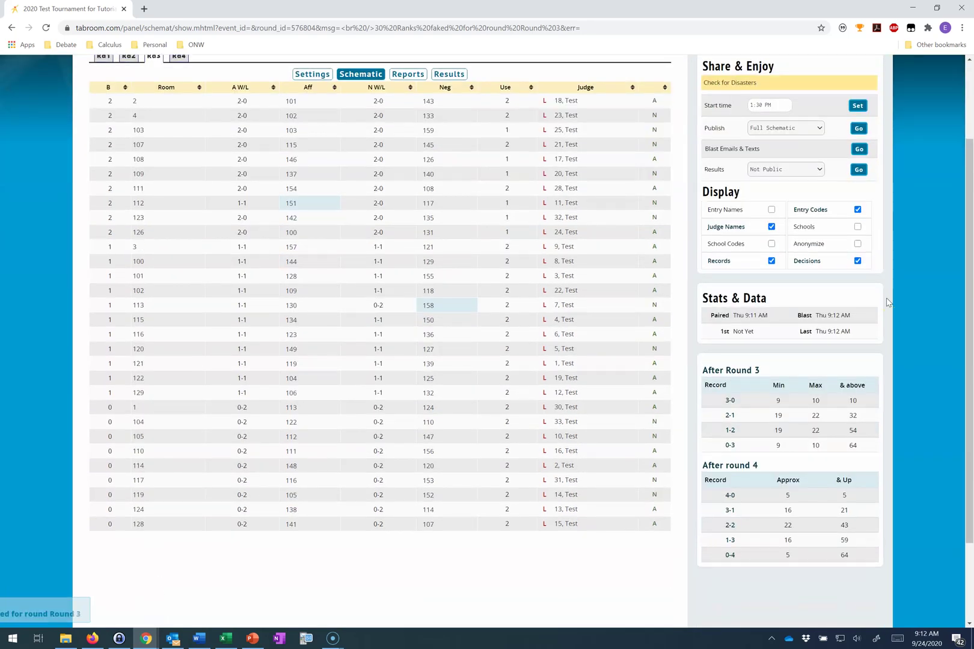
{"action": "scroll", "coordinate": [886, 300], "scroll_direction": "up", "scroll_amount": 2}
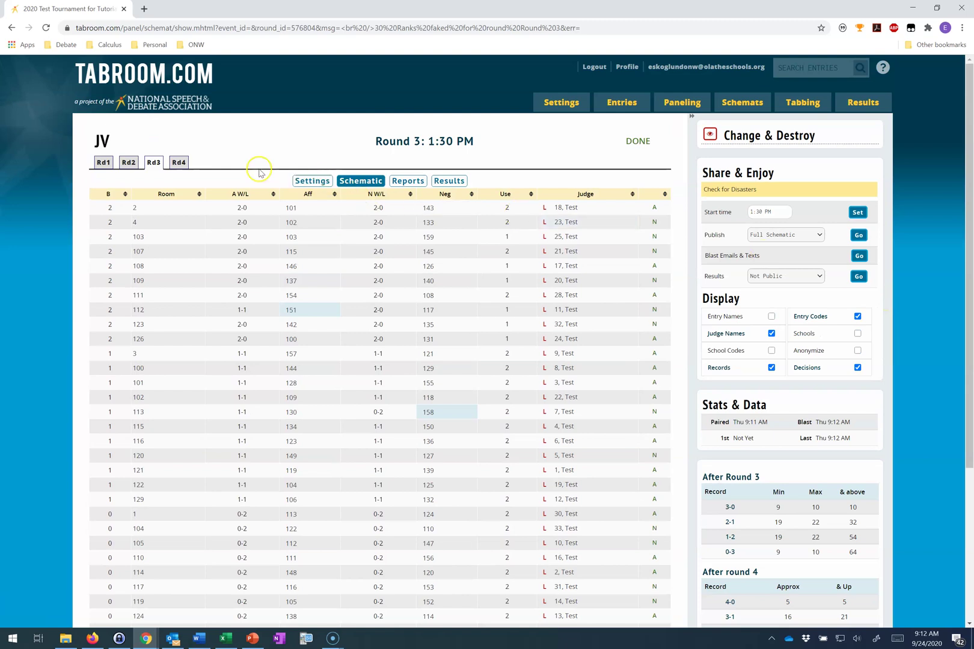
Check the JV Round 4 settings and auto-pair the round from its schematic
{"action": "left_click", "coordinate": [180, 162]}
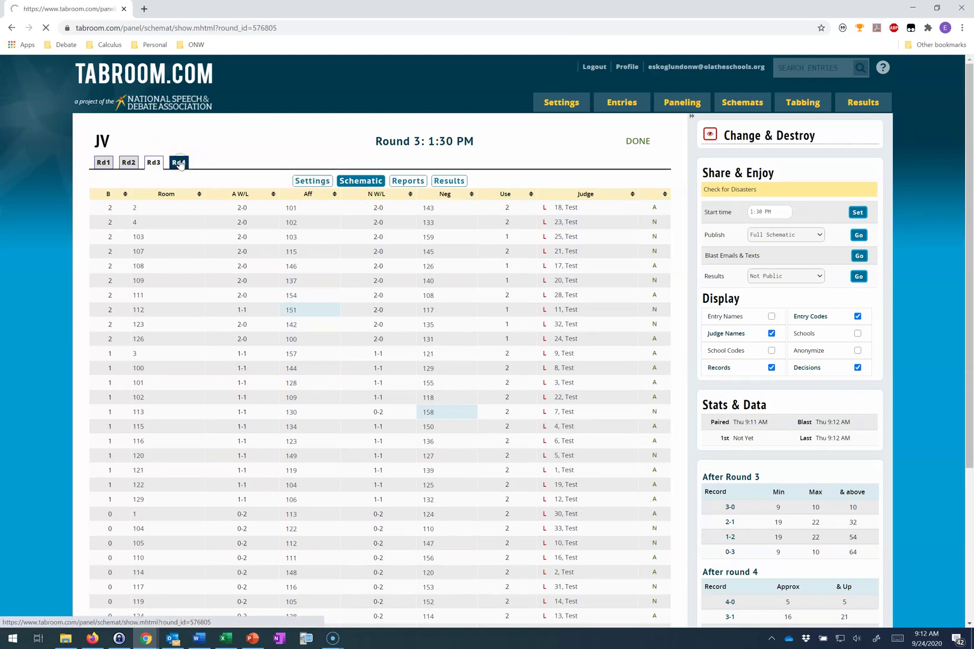
{"action": "left_click", "coordinate": [320, 184]}
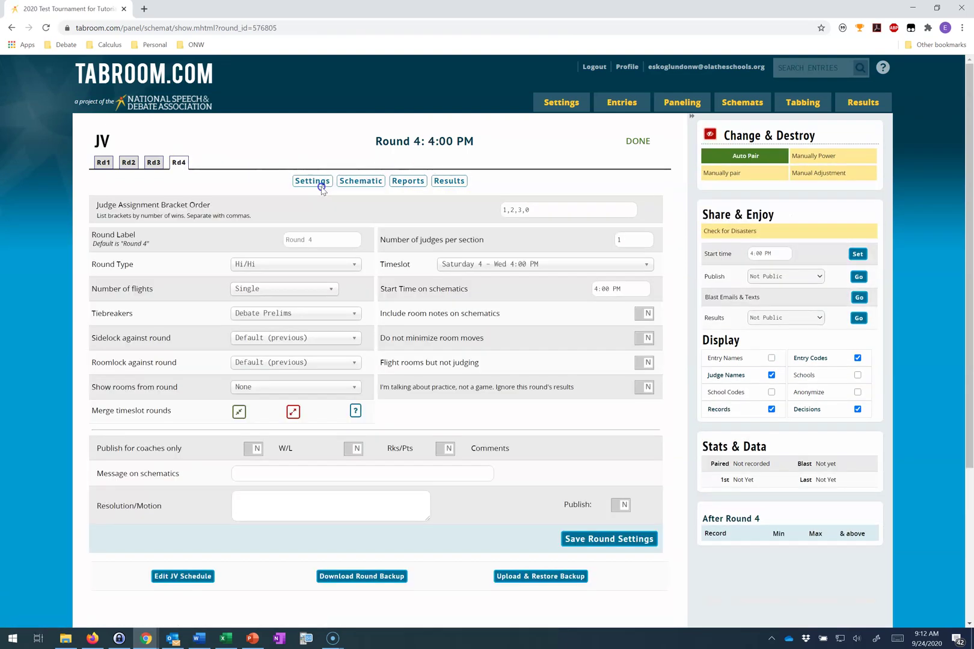
{"action": "left_click", "coordinate": [289, 294]}
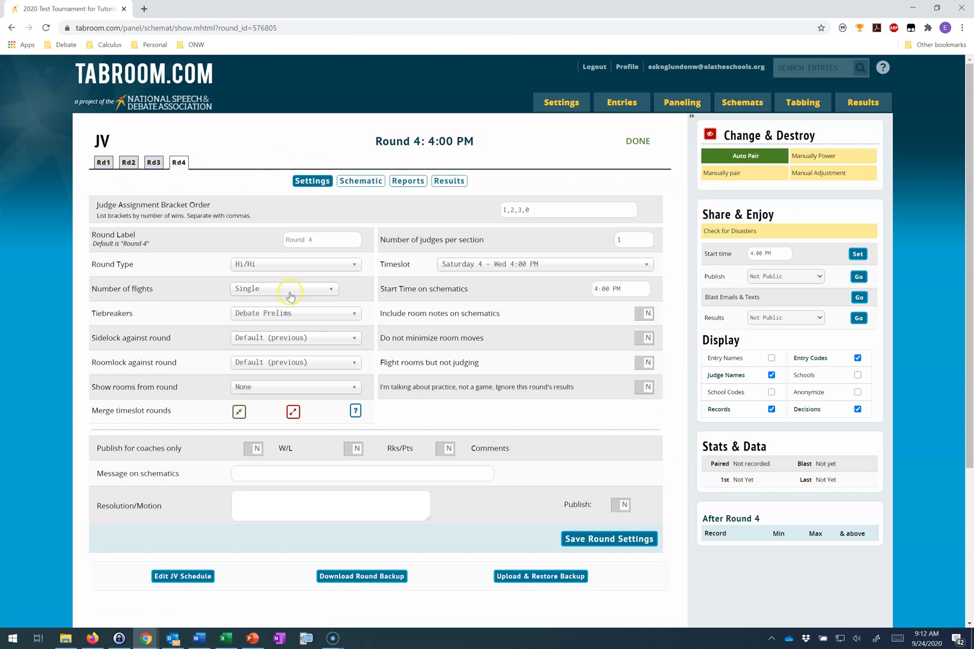
{"action": "left_click", "coordinate": [368, 183]}
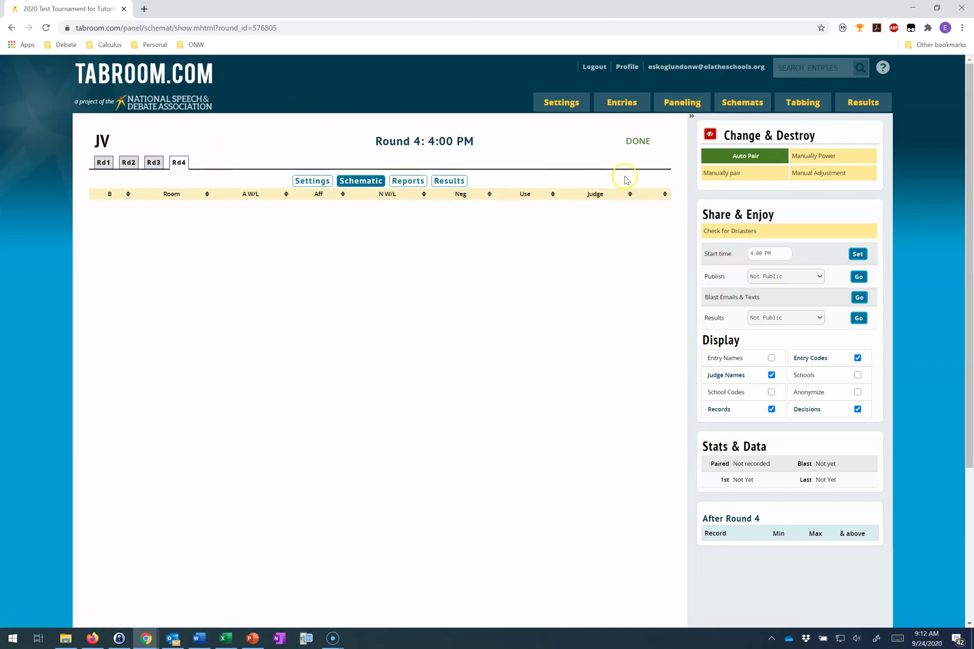
{"action": "left_click", "coordinate": [738, 161]}
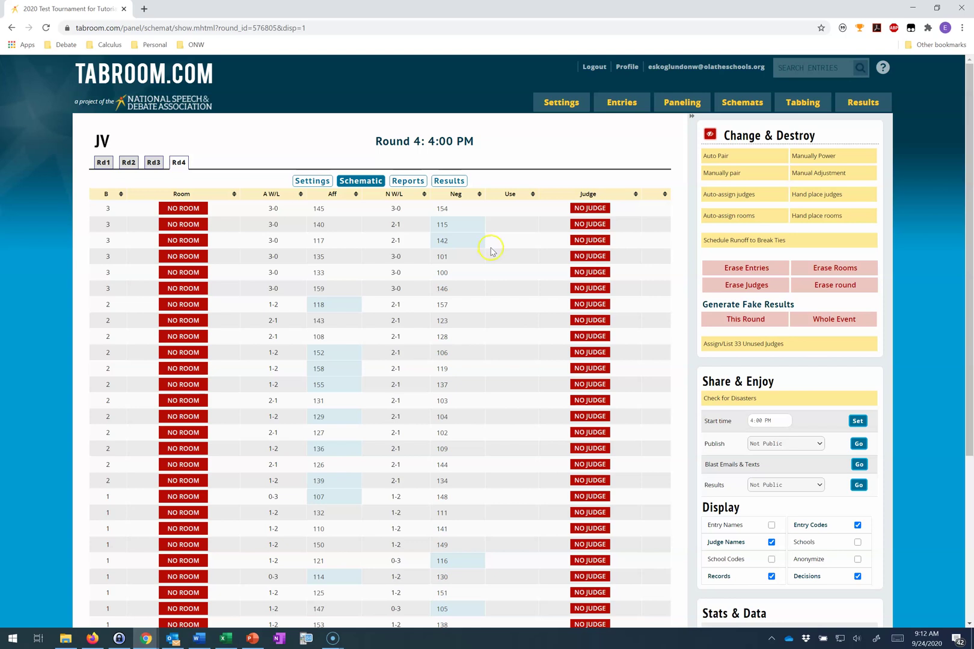
Review the JV Round 4 pairings, auto-assign judges and rooms, and look over the resulting assignments
{"action": "scroll", "coordinate": [486, 256], "scroll_direction": "down", "scroll_amount": 1}
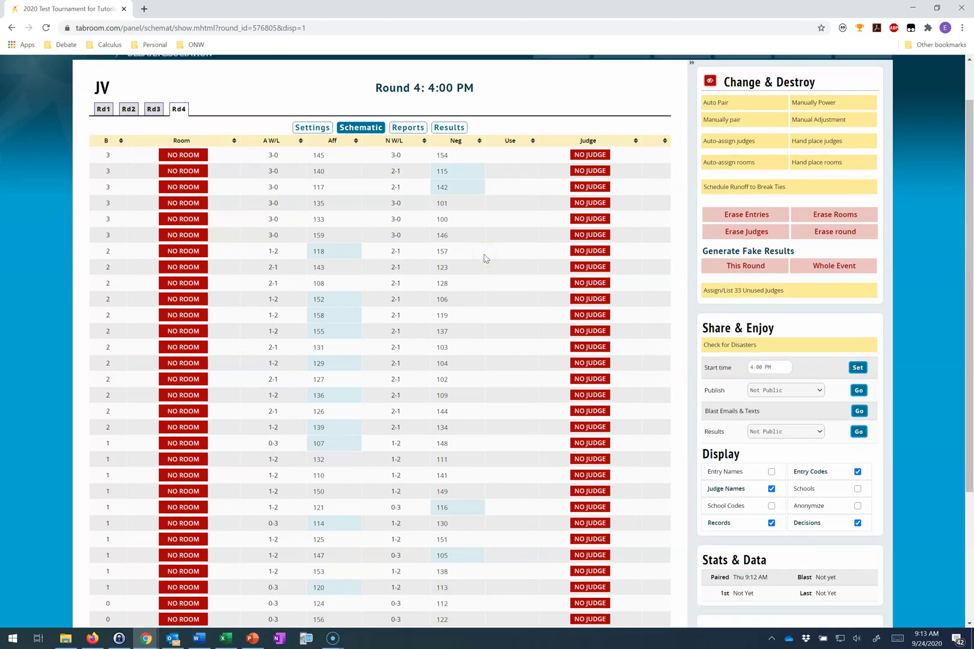
{"action": "scroll", "coordinate": [486, 259], "scroll_direction": "down", "scroll_amount": 1}
{"action": "scroll", "coordinate": [486, 259], "scroll_direction": "up", "scroll_amount": 2}
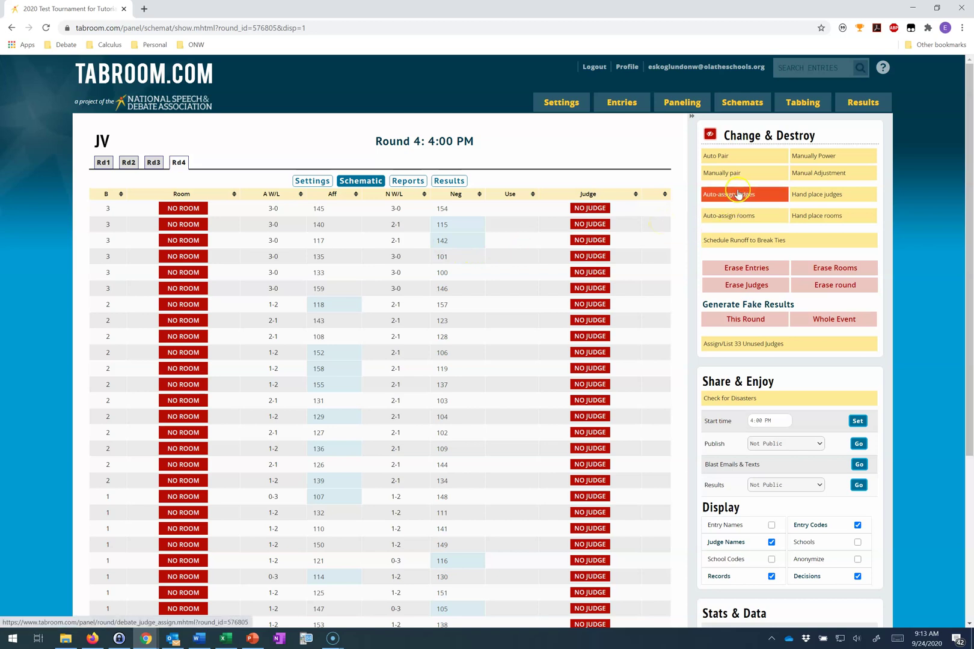
{"action": "left_click", "coordinate": [759, 197]}
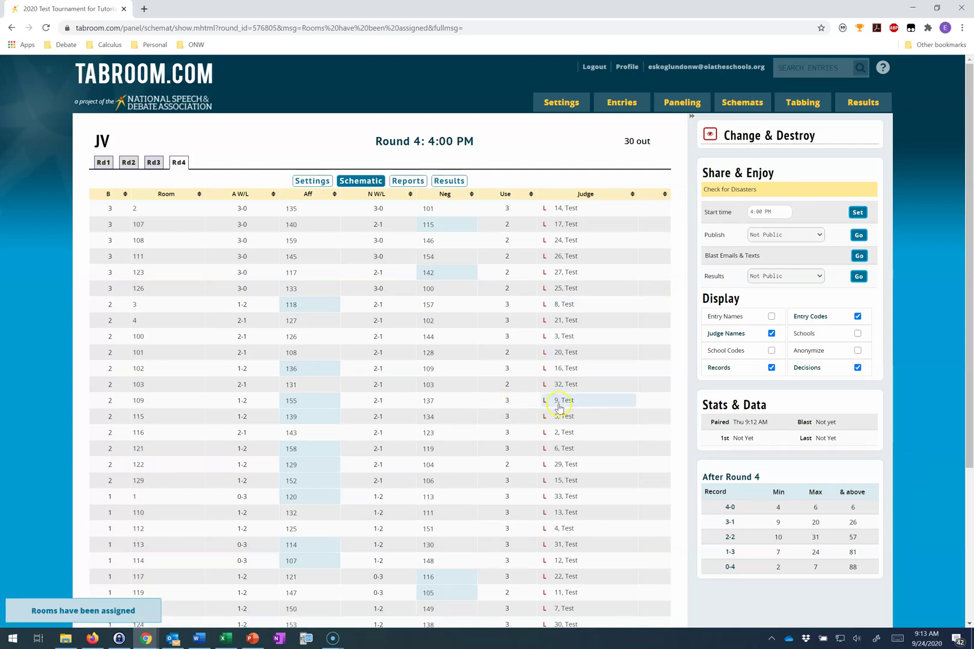
{"action": "scroll", "coordinate": [667, 340], "scroll_direction": "down", "scroll_amount": 1}
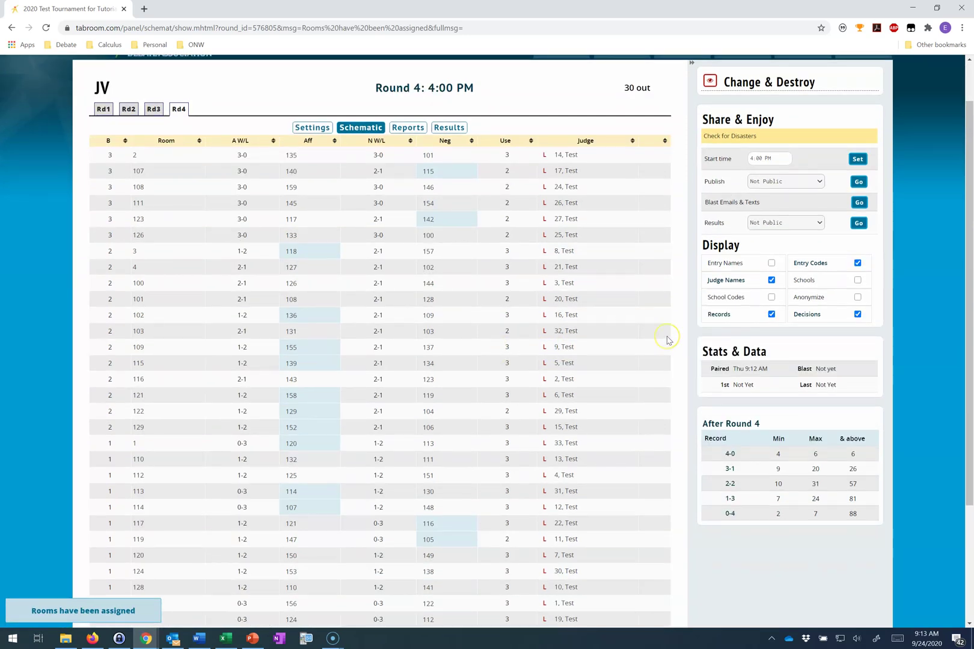
{"action": "scroll", "coordinate": [666, 340], "scroll_direction": "down", "scroll_amount": 1}
{"action": "scroll", "coordinate": [667, 339], "scroll_direction": "up", "scroll_amount": 2}
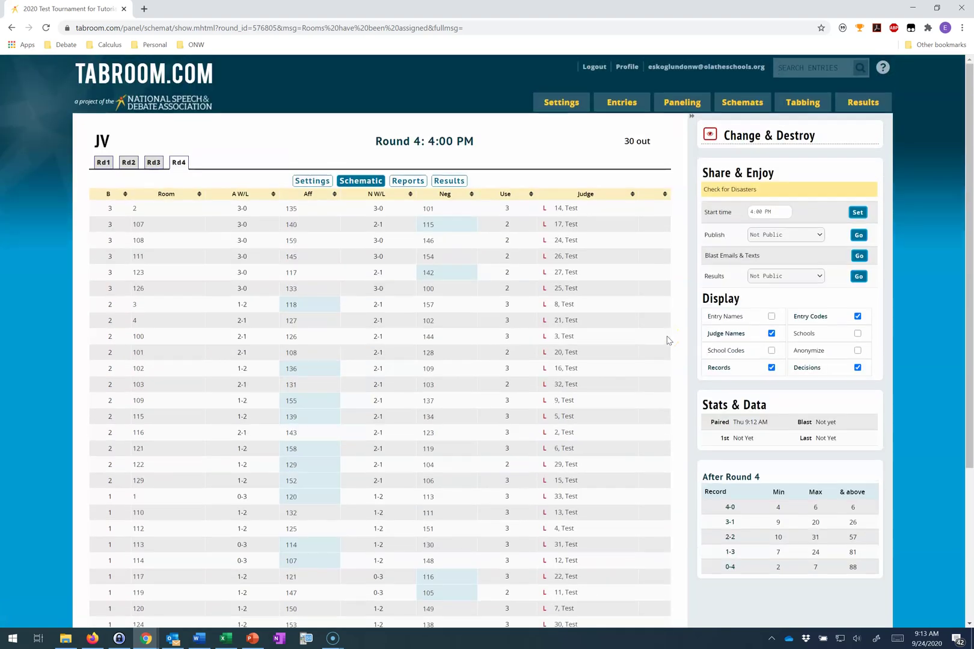
Publish JV Round 4 as Full Schematic and blast the assignments to its entries and judges
{"action": "left_click", "coordinate": [782, 240]}
{"action": "left_click", "coordinate": [760, 267]}
{"action": "left_click", "coordinate": [858, 235]}
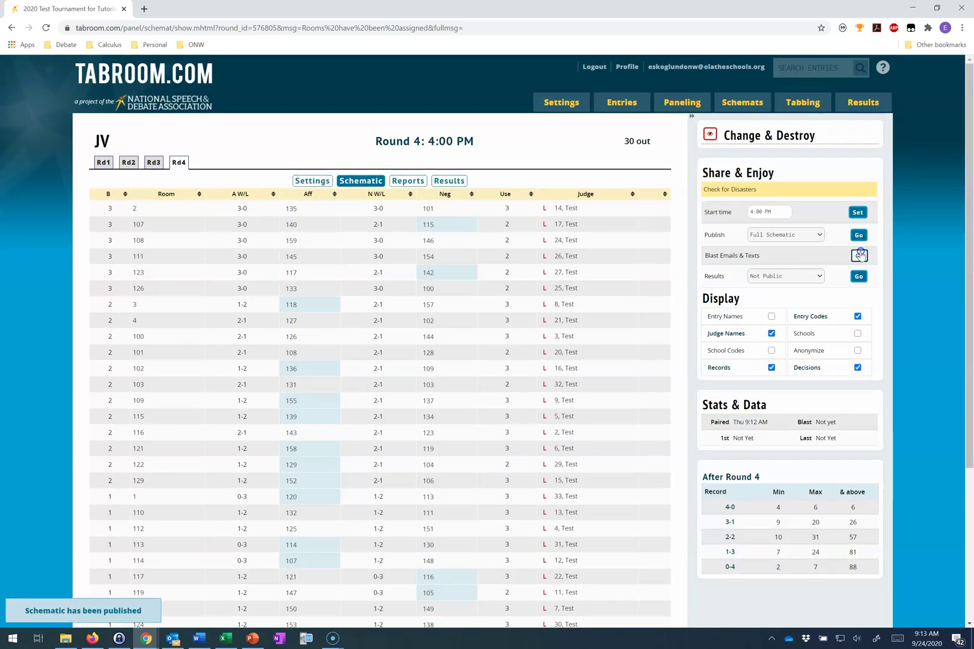
{"action": "left_click", "coordinate": [859, 255]}
{"action": "left_click", "coordinate": [604, 237]}
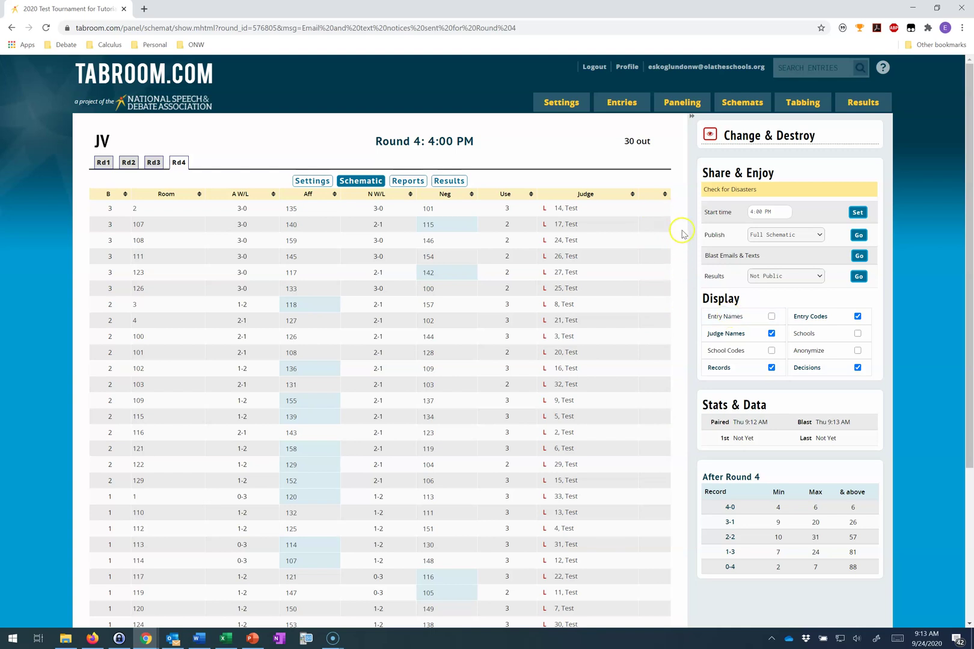
Generate fake results for JV Round 4 only
{"action": "left_click", "coordinate": [710, 134]}
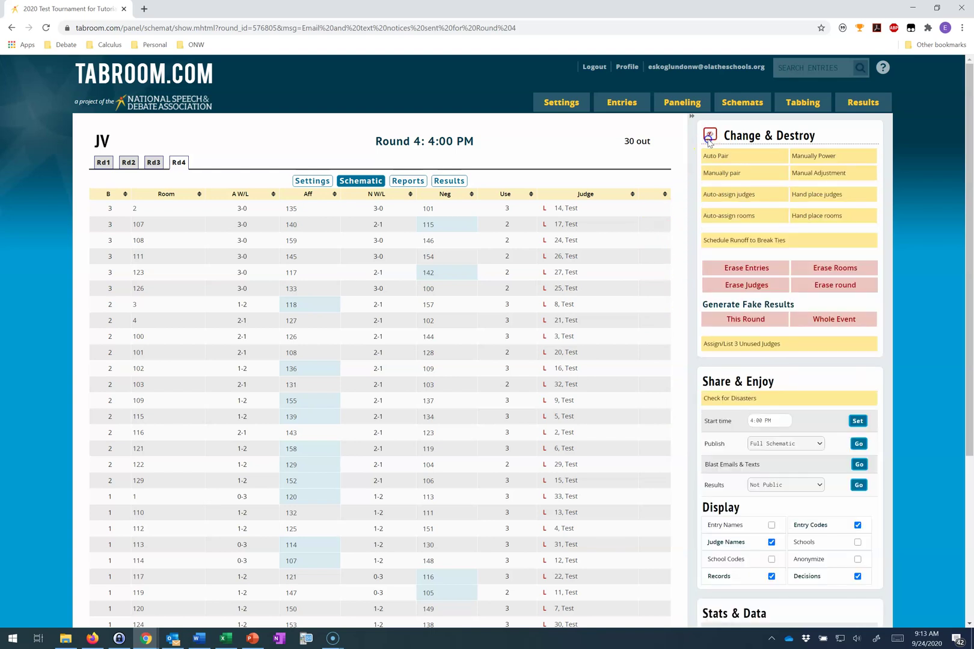
{"action": "left_click", "coordinate": [728, 319]}
{"action": "left_click", "coordinate": [578, 194]}
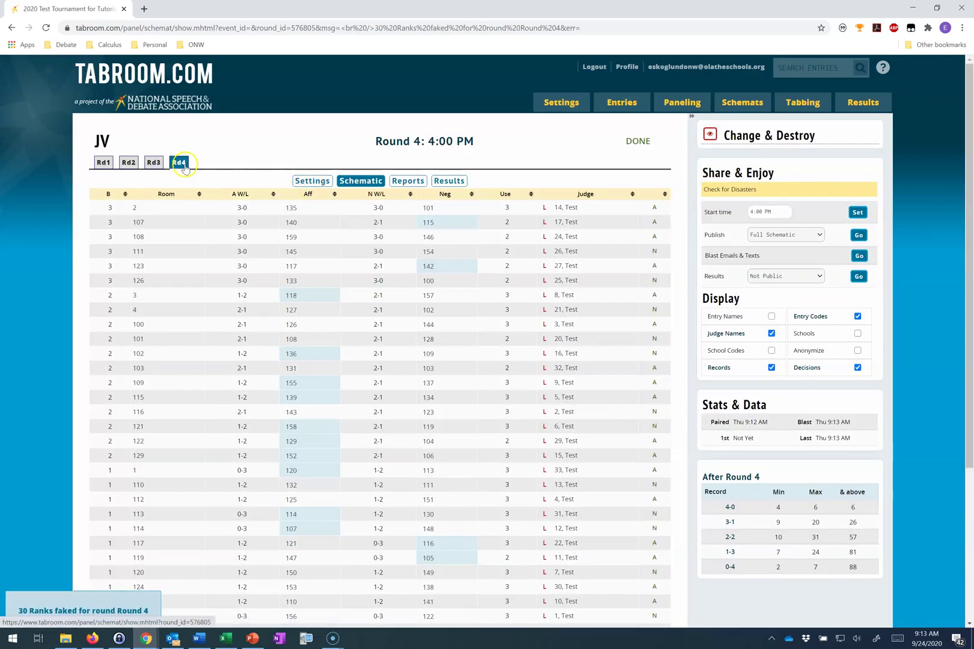
Display the JV event results with its entries in ranked order
{"action": "mouse_move", "coordinate": [866, 107]}
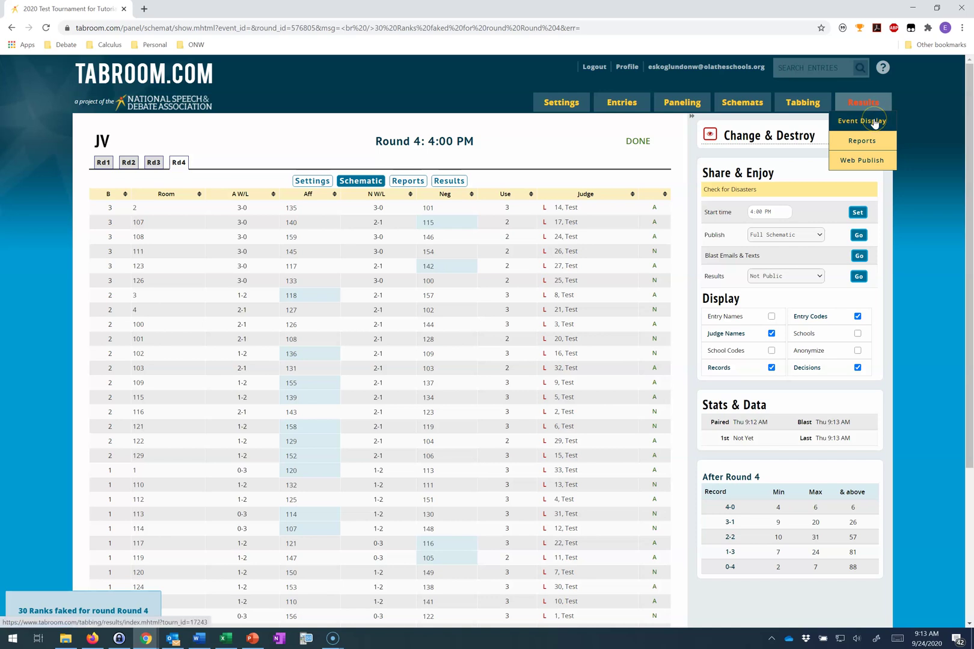
{"action": "left_click", "coordinate": [874, 123]}
{"action": "left_click", "coordinate": [460, 146]}
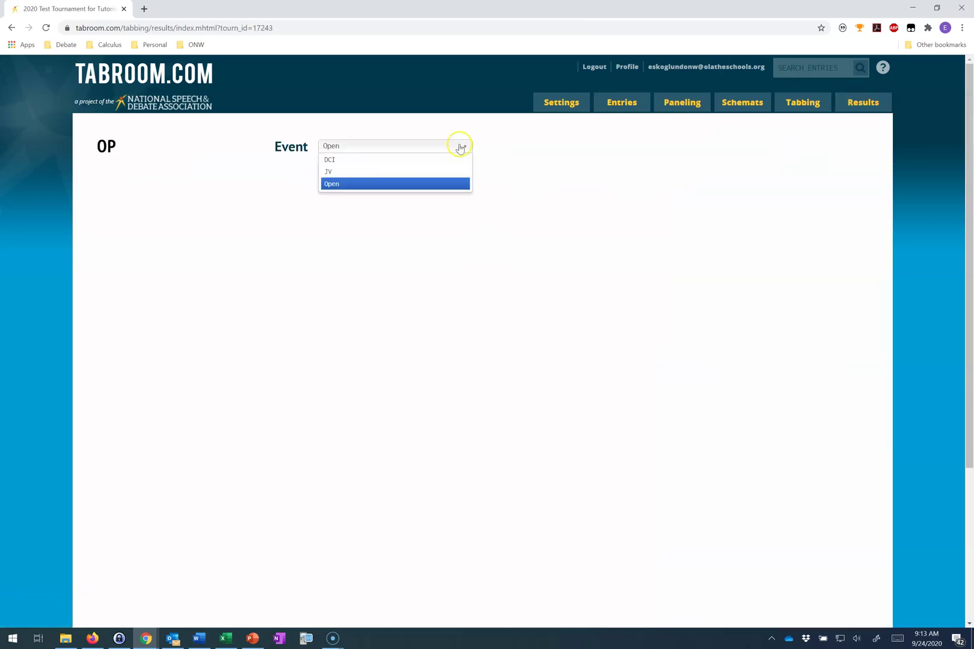
{"action": "left_click", "coordinate": [427, 171]}
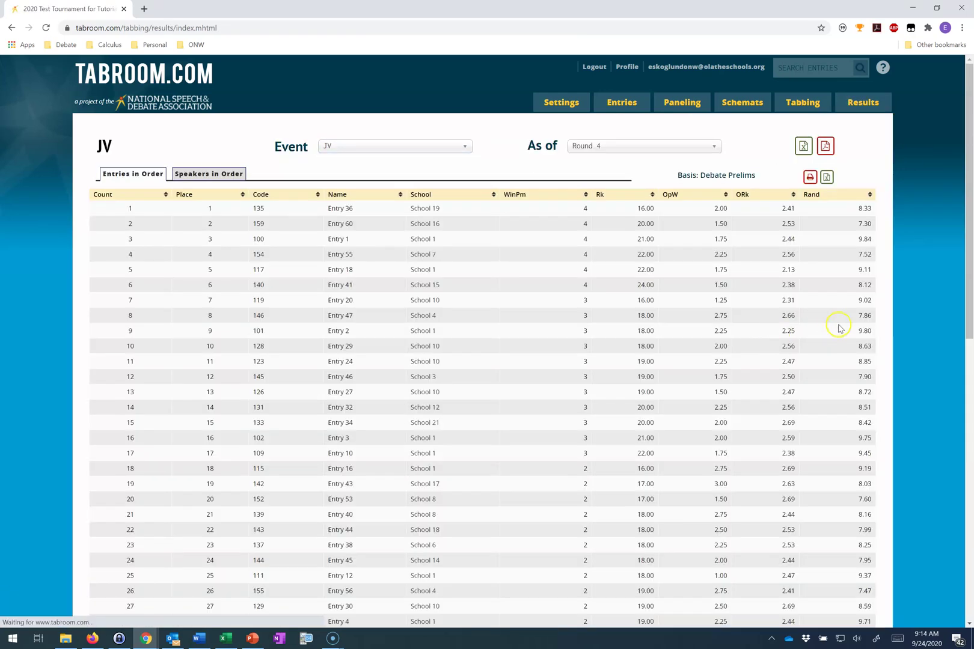